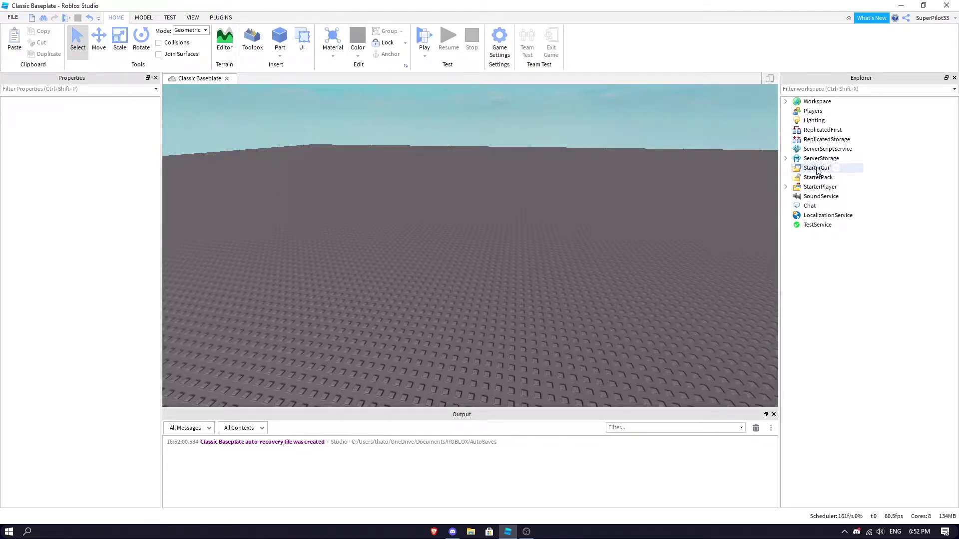
Insert a ScreenGui under StarterGui and rename it Shop
left_click(837, 169)
left_click(827, 213)
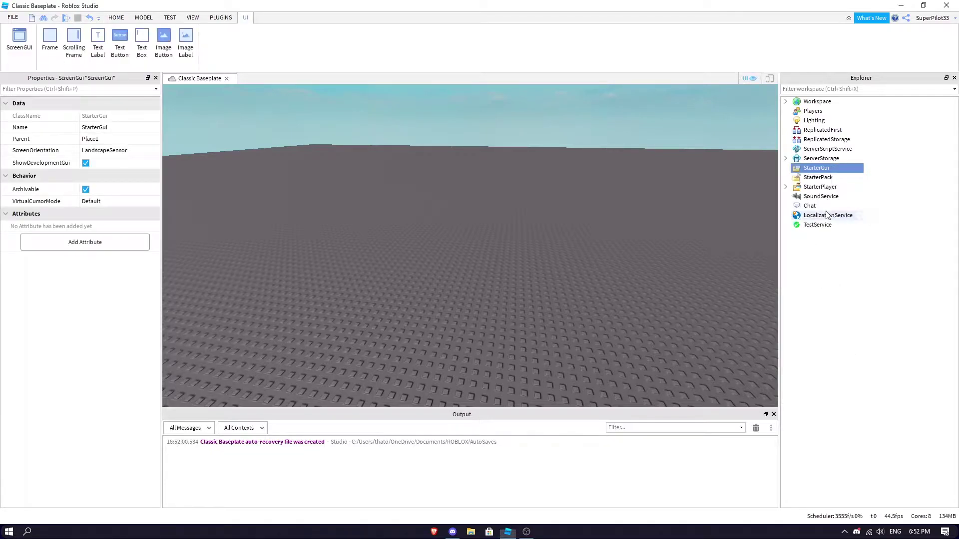
left_click(862, 188)
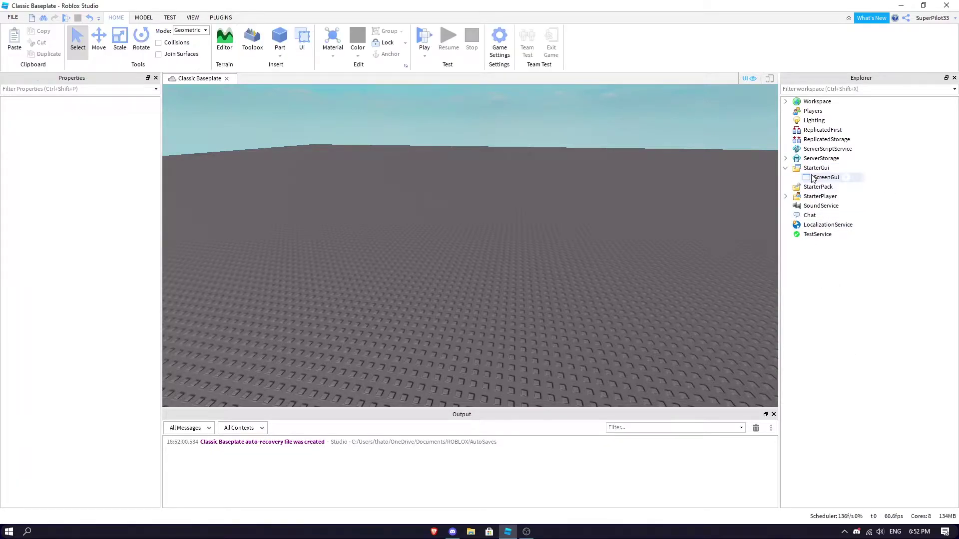
left_click(813, 178)
left_click(822, 178)
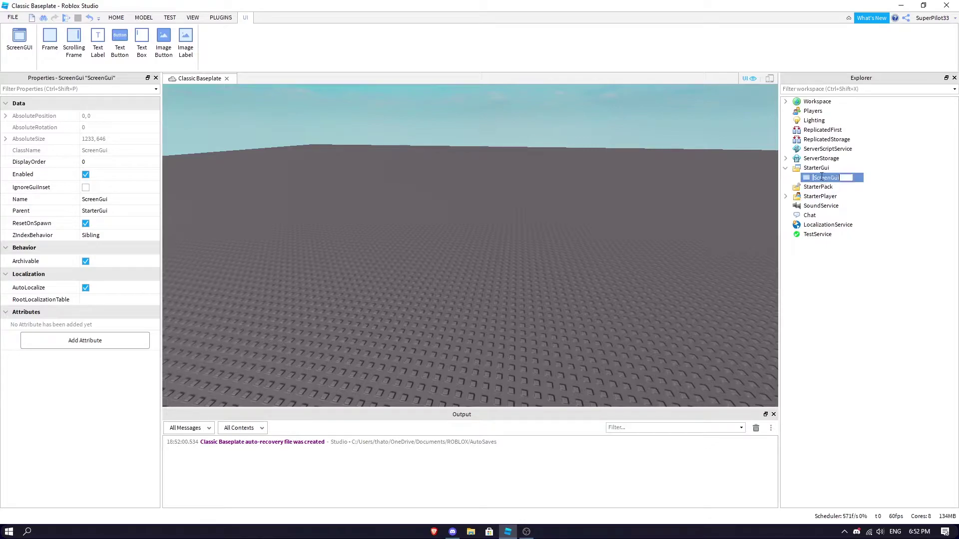
type("s")
type("hop")
key("Return")
Add a Frame inside Shop, stretched to a large 438x514 panel and centred on screen
left_click(833, 178)
left_click(815, 221)
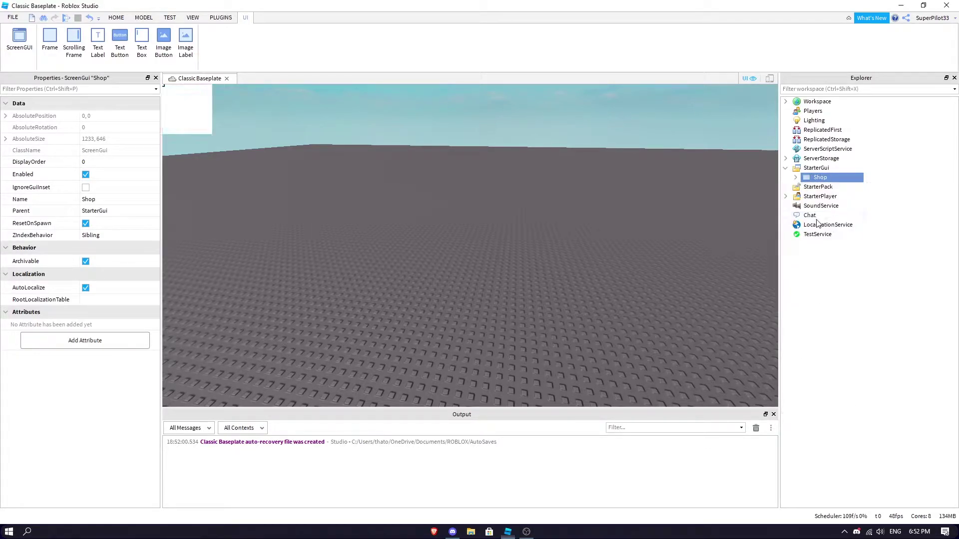
left_click_drag(196, 127, 551, 374)
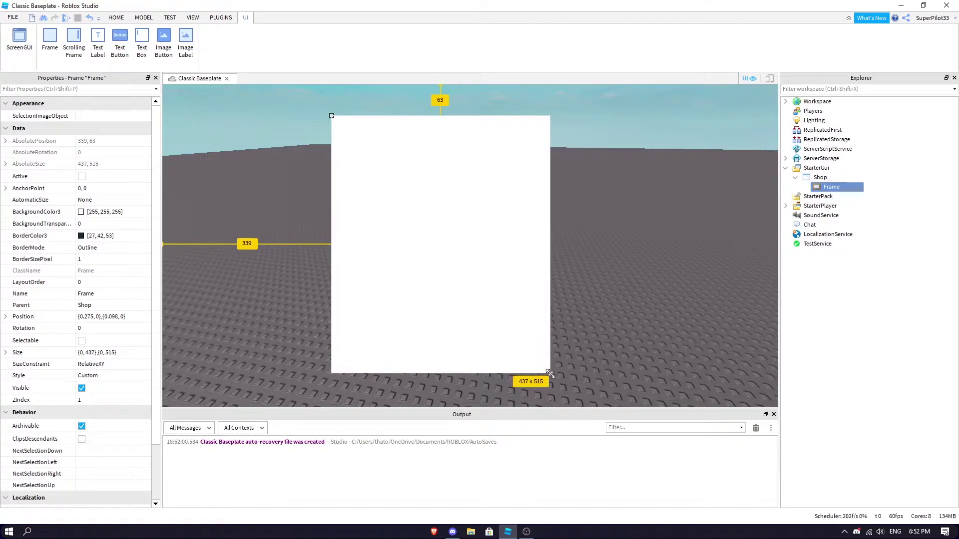
left_click_drag(421, 243, 450, 244)
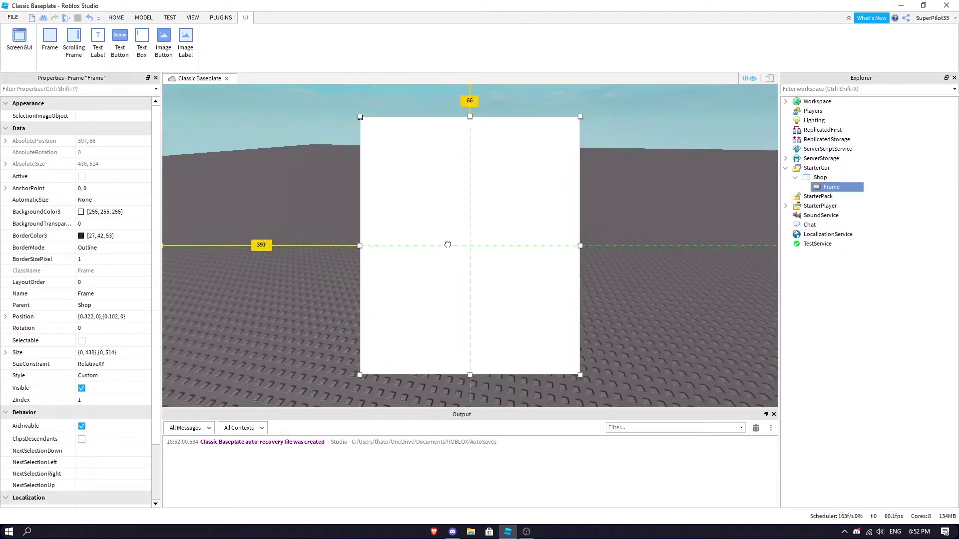
Set the frame's background colour to light blue (0, 170, 255)
left_click(81, 212)
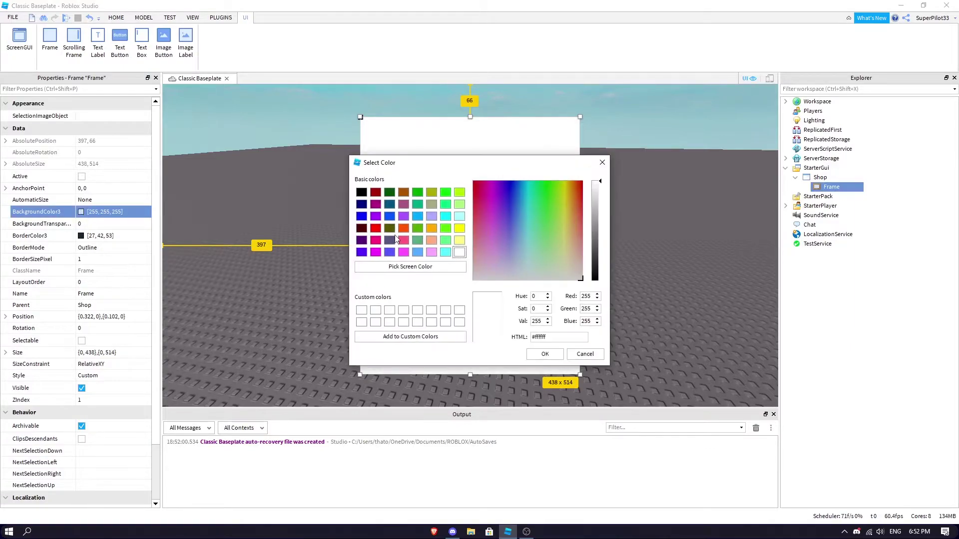
left_click(417, 216)
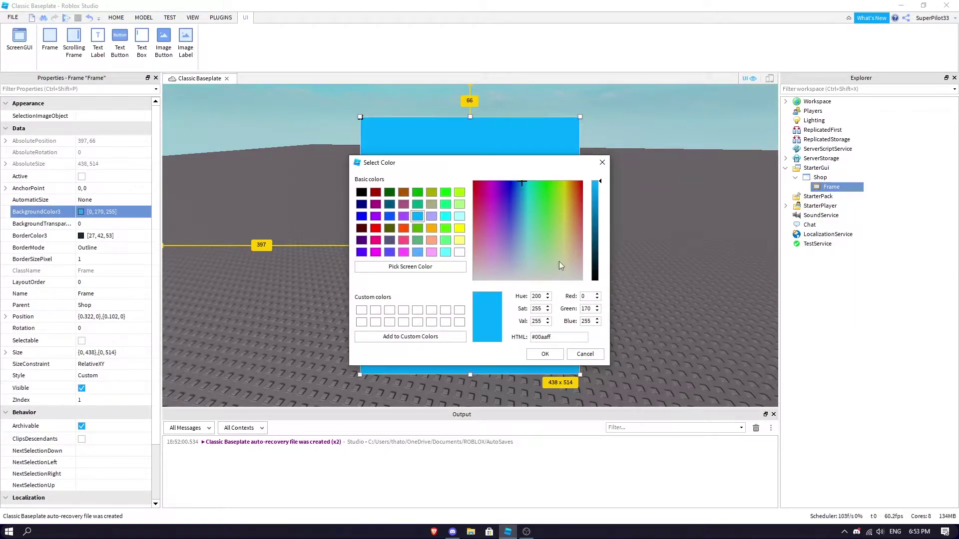
left_click(549, 354)
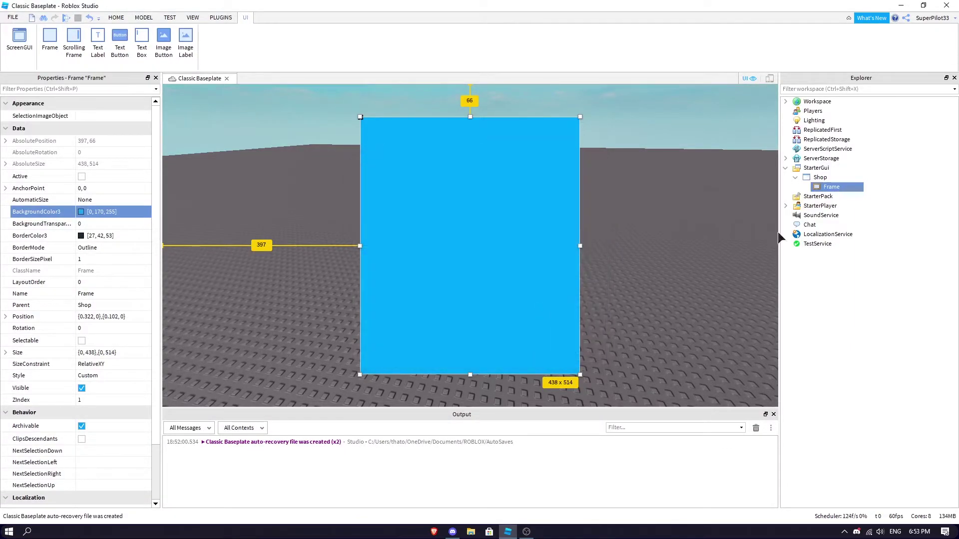
Round the frame's corners with a UICorner of radius 0, 16
left_click(846, 187)
type("ui")
left_click(839, 217)
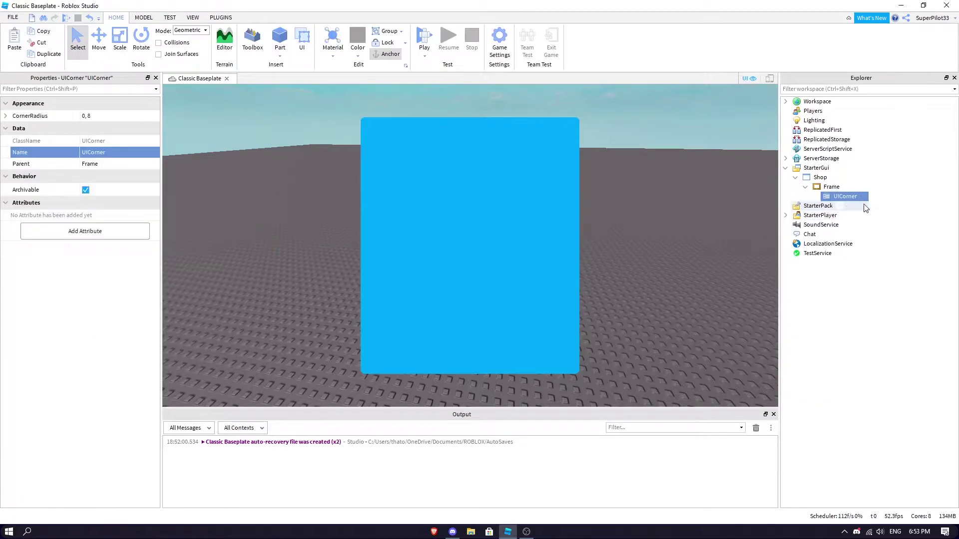
left_click(108, 115)
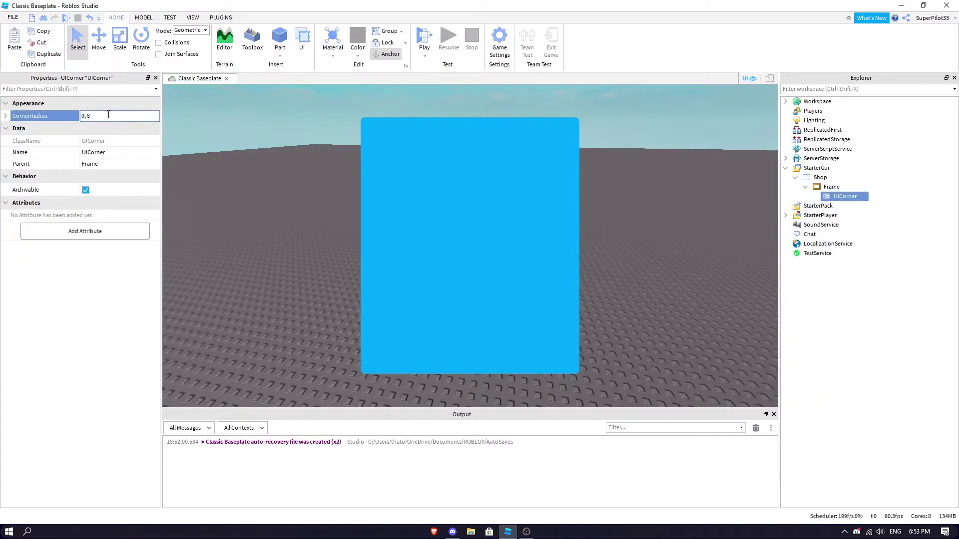
type("0, 16")
key("Return")
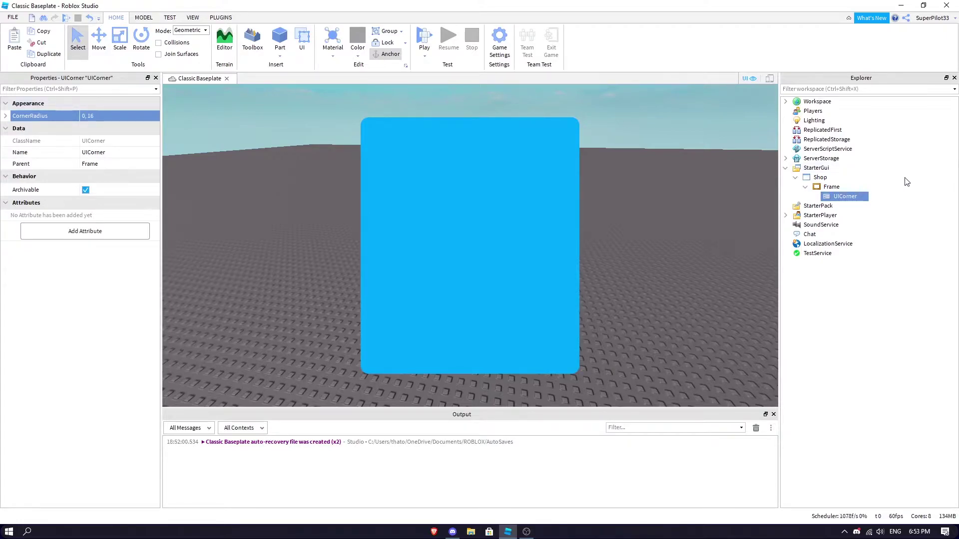
left_click(847, 187)
Add a TextLabel across the frame's top with background transparency 1
left_click(830, 235)
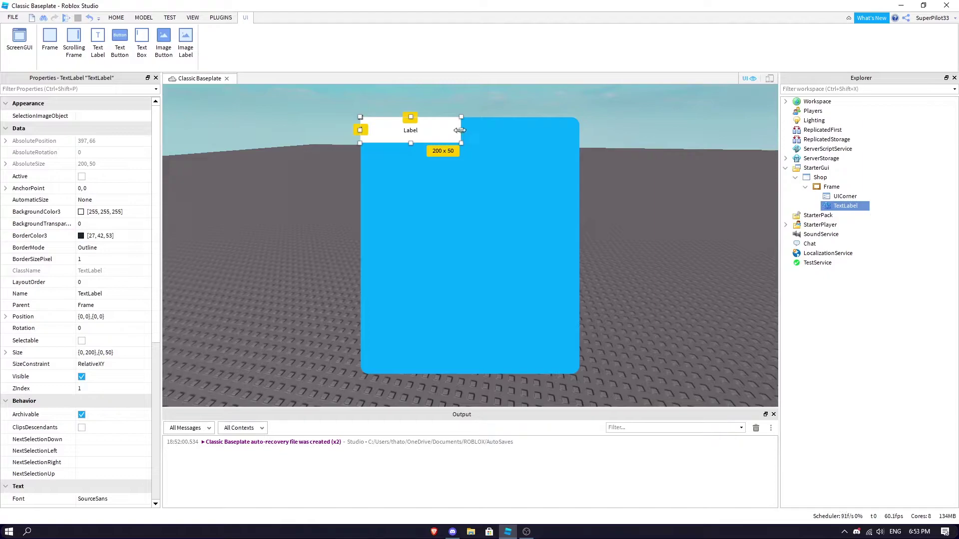
left_click_drag(462, 131, 580, 131)
left_click(100, 224)
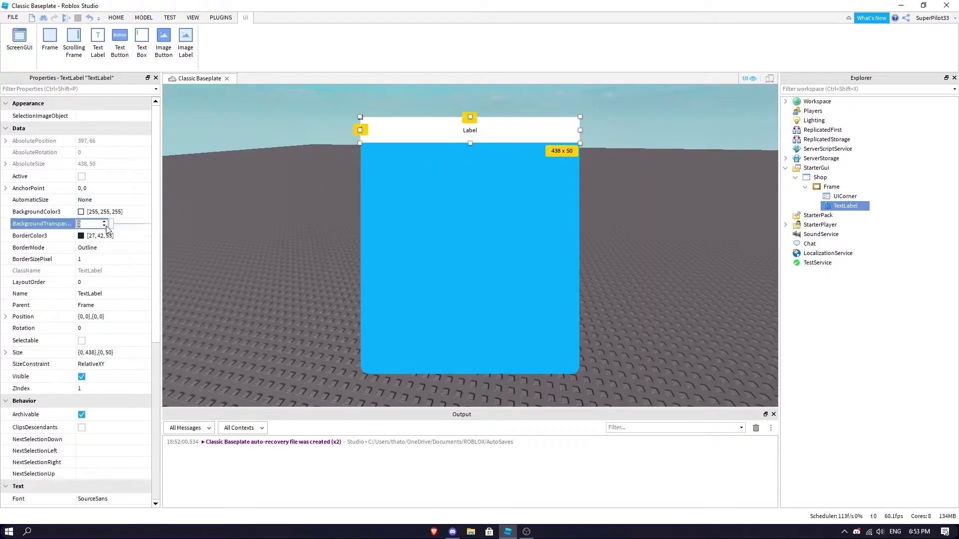
type("1")
key("Return")
Set the label text to Shop and its font to Bangers
scroll(105, 247, "down", 5)
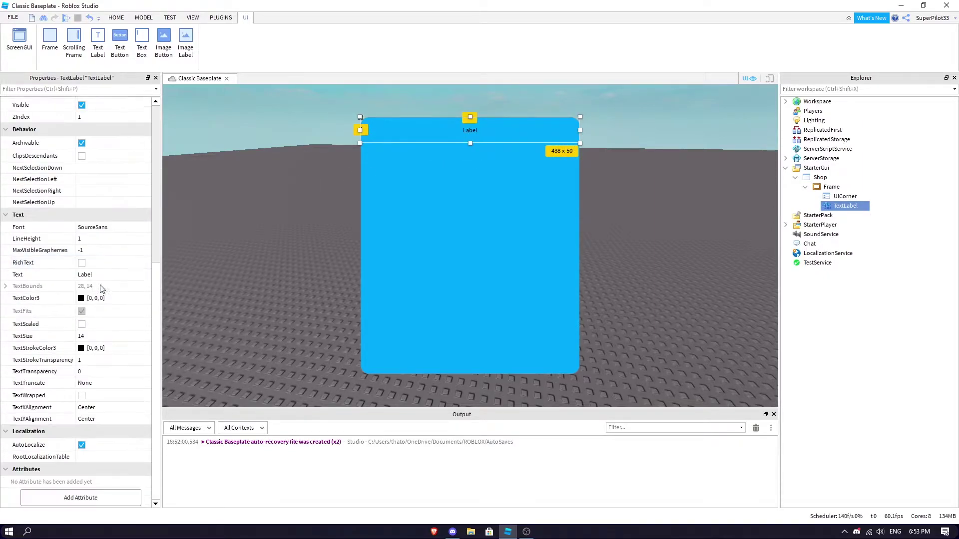
left_click(98, 274)
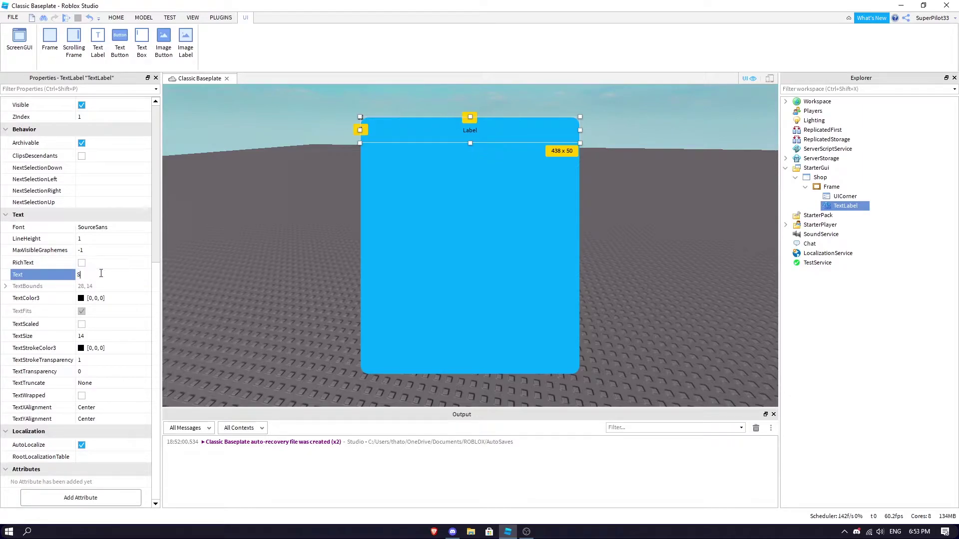
type("Shop")
key("Return")
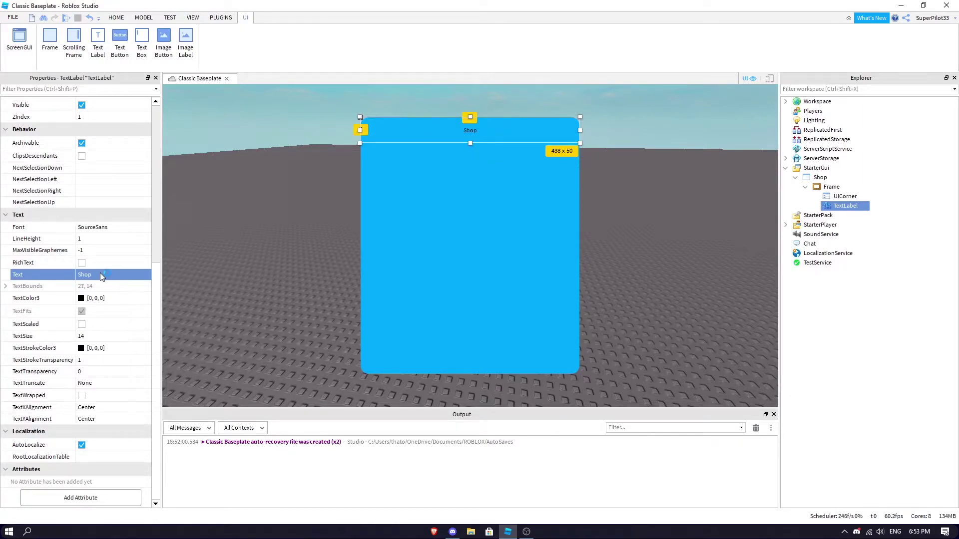
left_click(112, 228)
left_click(112, 229)
scroll(115, 270, "up", 5)
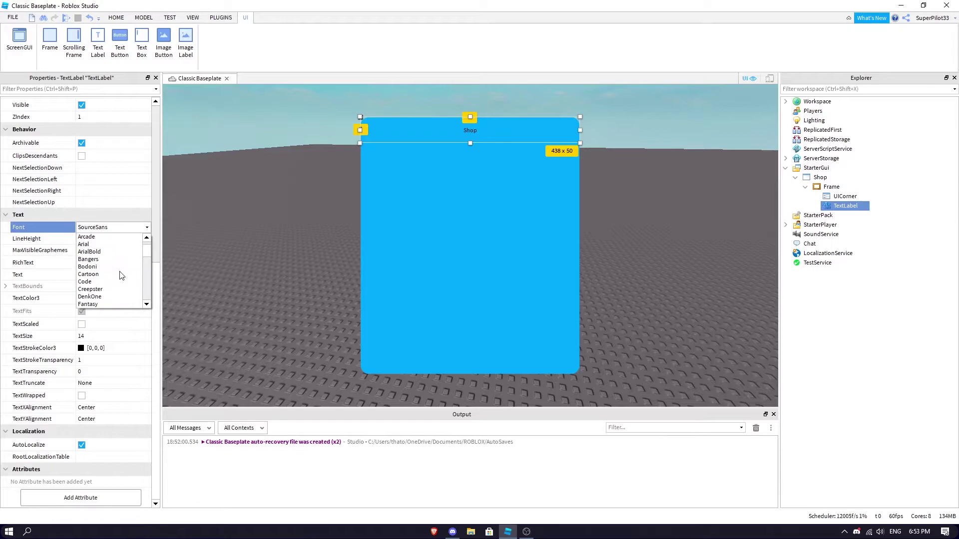
left_click(107, 259)
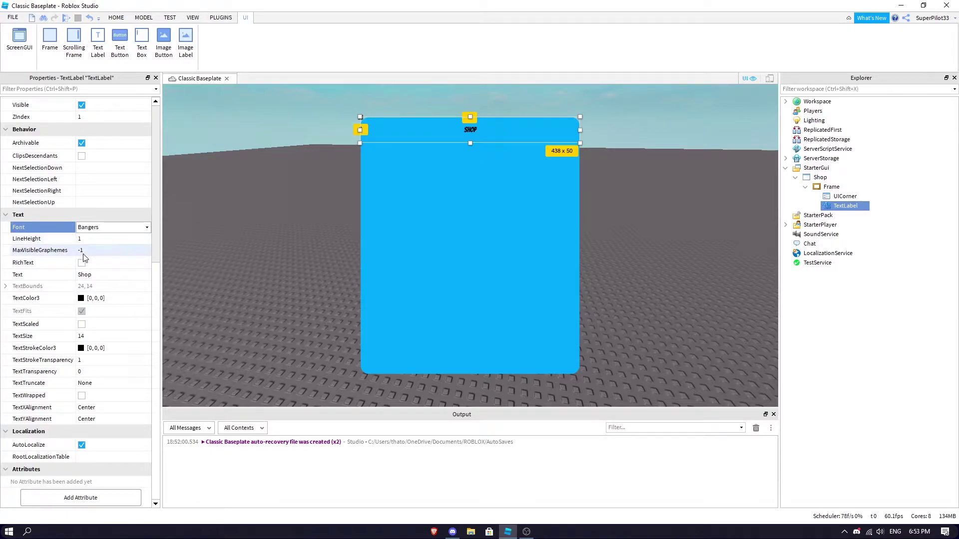
Turn on TextScaled for the label and make its text colour white
left_click(81, 324)
left_click(81, 298)
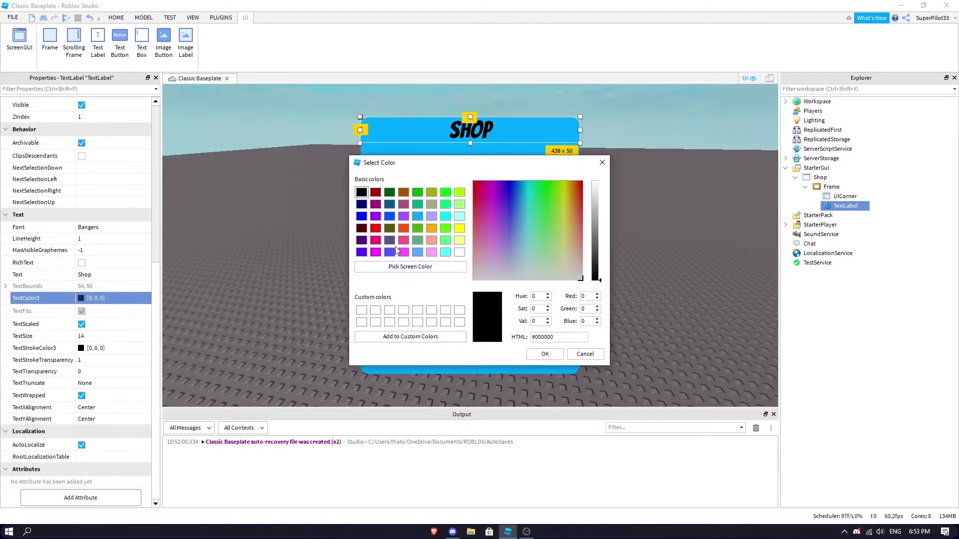
left_click(460, 253)
left_click(548, 352)
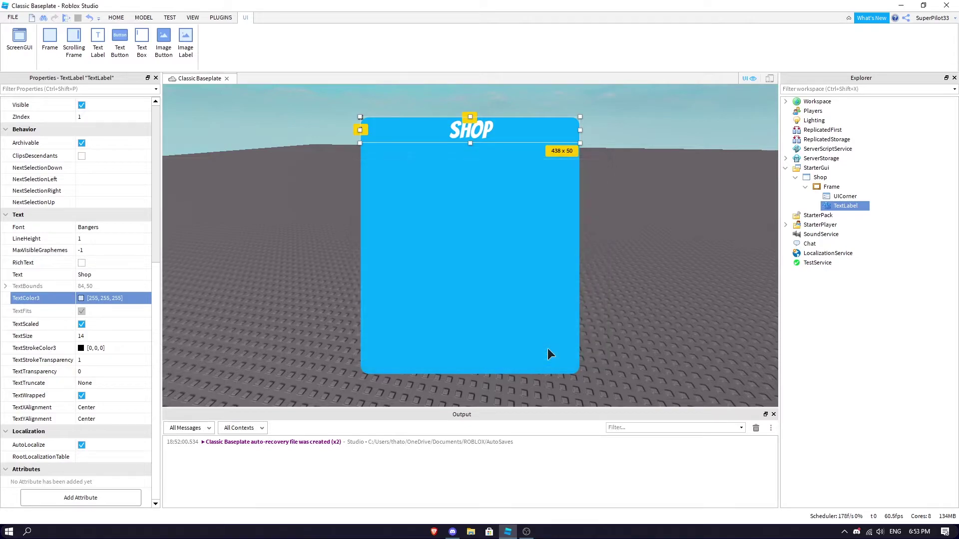
left_click(896, 289)
left_click(805, 186)
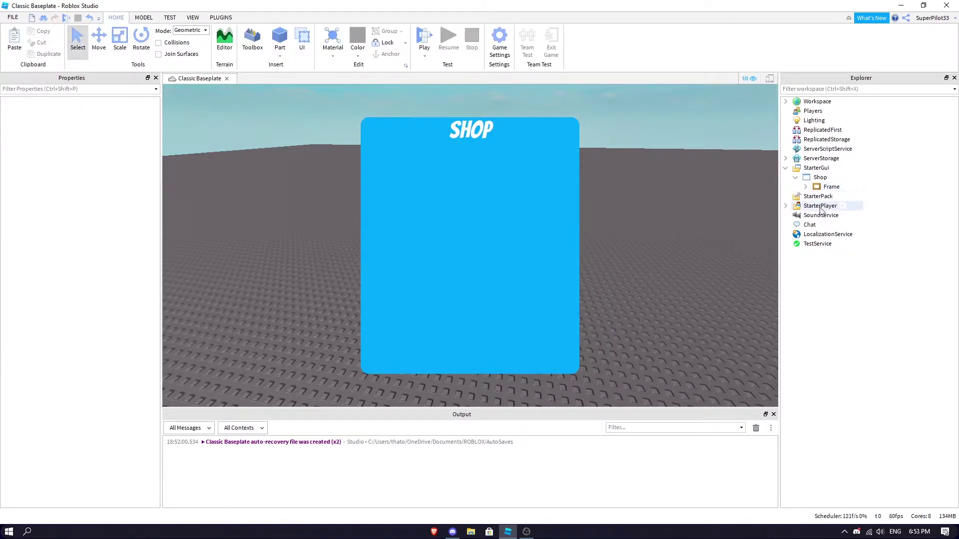
Add a second TextLabel and shrink it to a small square at the frame's top-right
left_click(856, 187)
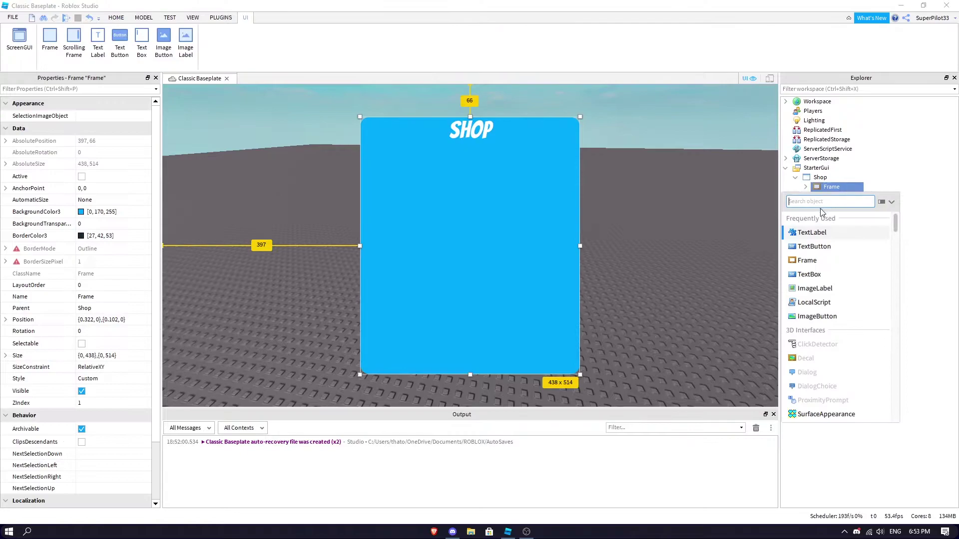
left_click(832, 232)
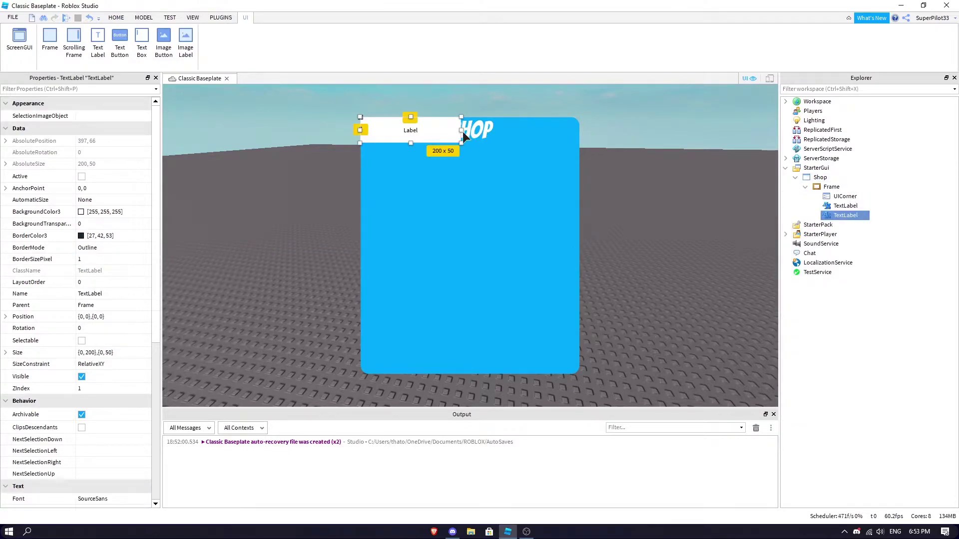
left_click_drag(460, 131, 580, 133)
left_click_drag(359, 131, 555, 135)
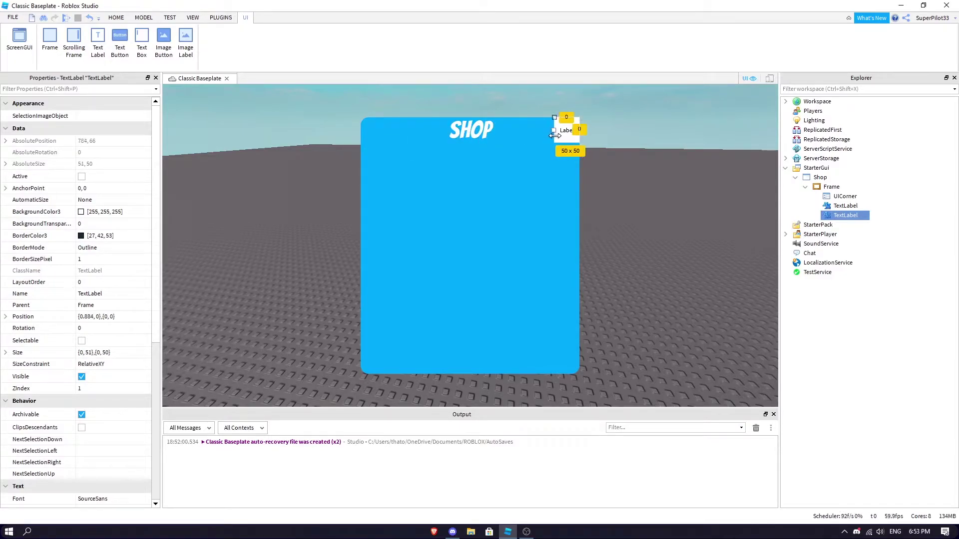
Give the small label a copied UICorner of radius 0, 10, then delete the label
left_click(845, 197)
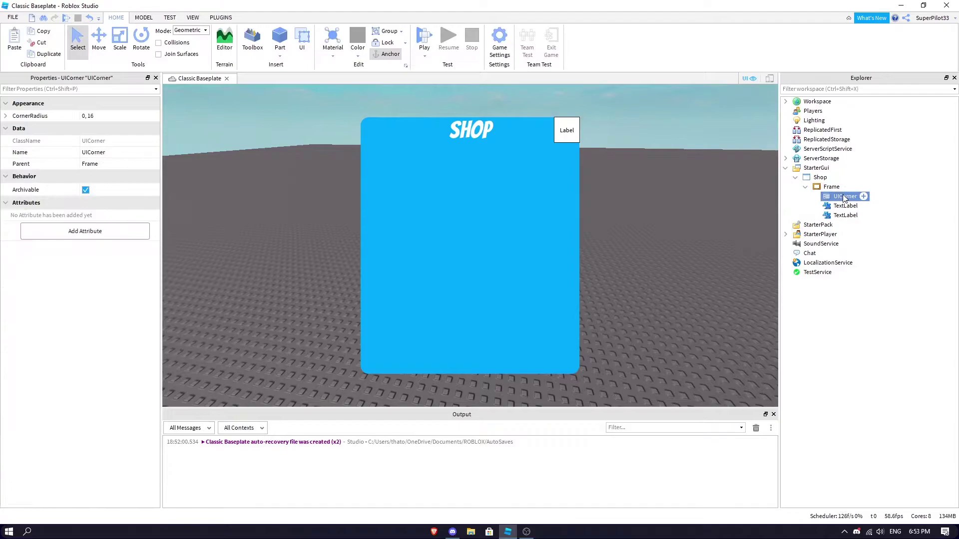
key("ctrl+d")
left_click_drag(842, 206, 849, 217)
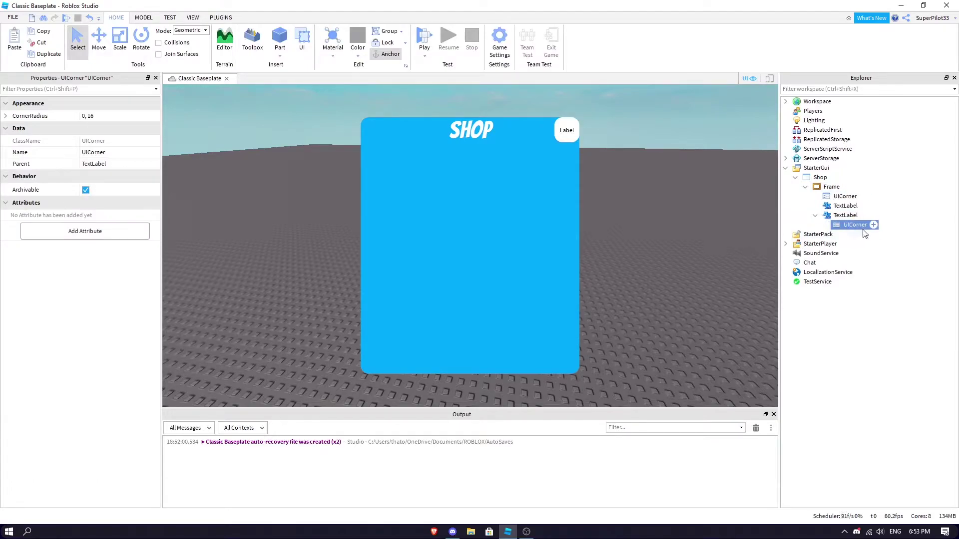
left_click(873, 225)
left_click(855, 225)
left_click(126, 115)
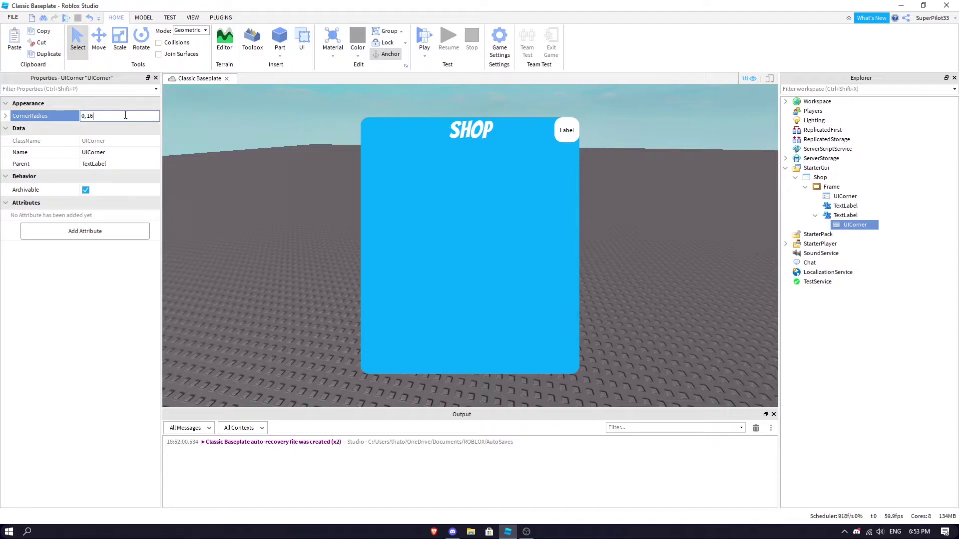
type("0, 10")
key("Return")
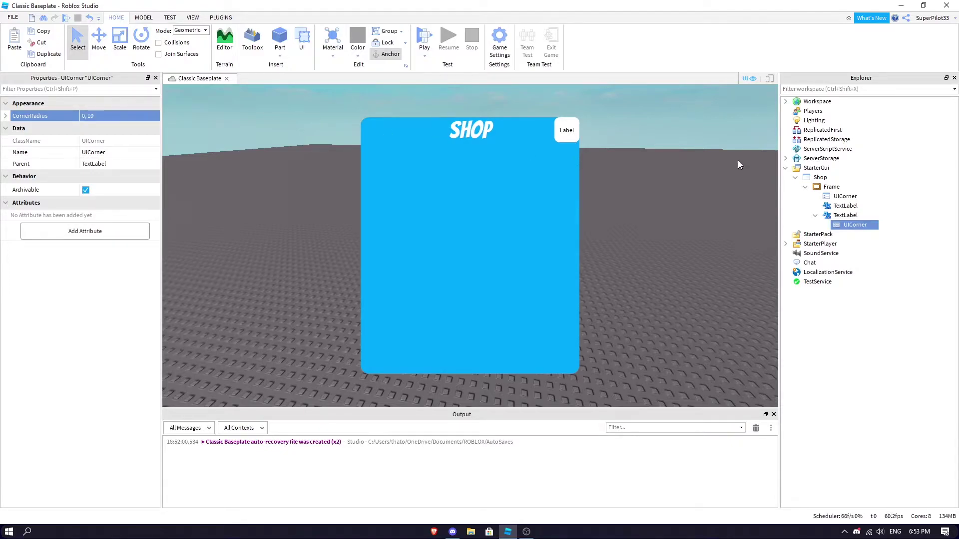
left_click(845, 215)
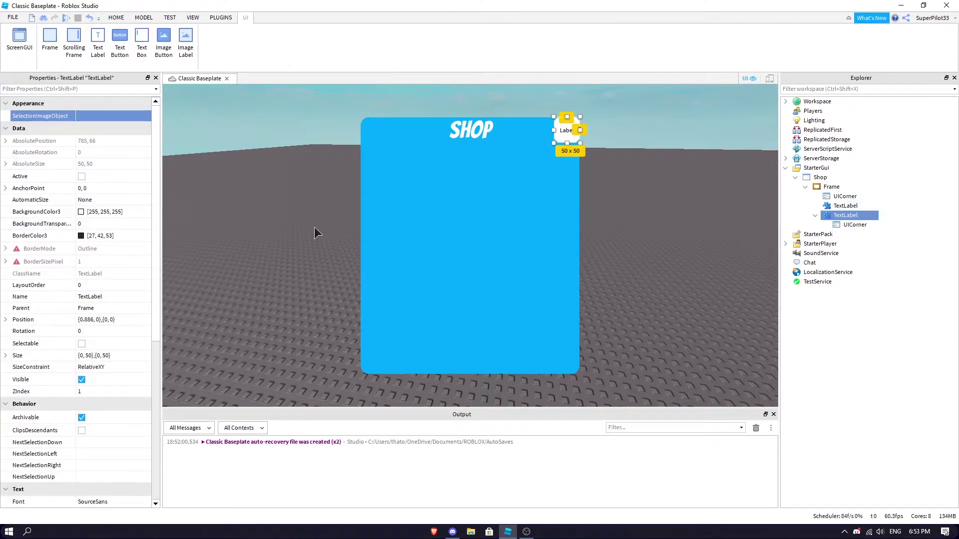
key("Delete")
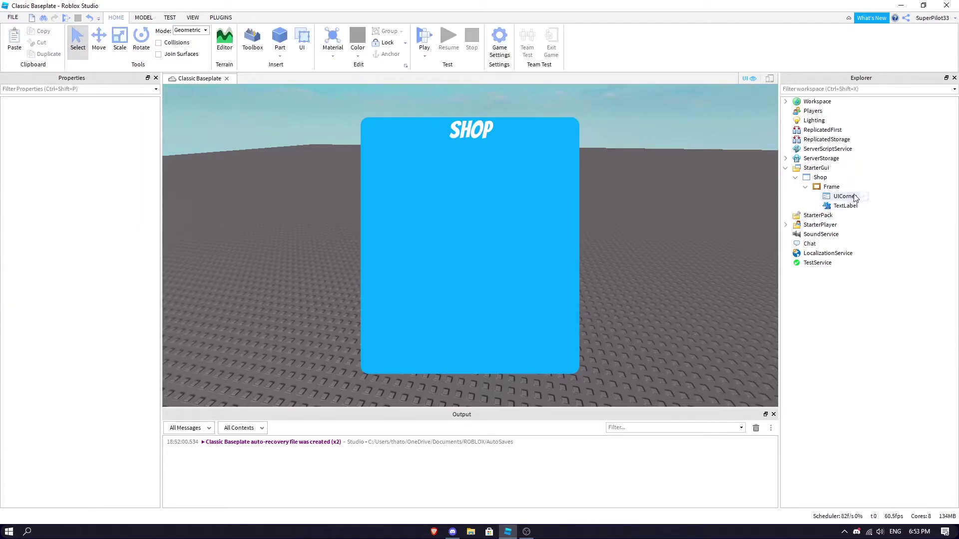
Add a TextButton inside the frame as a 50x50 square in the top-right corner
left_click(845, 188)
left_click(844, 248)
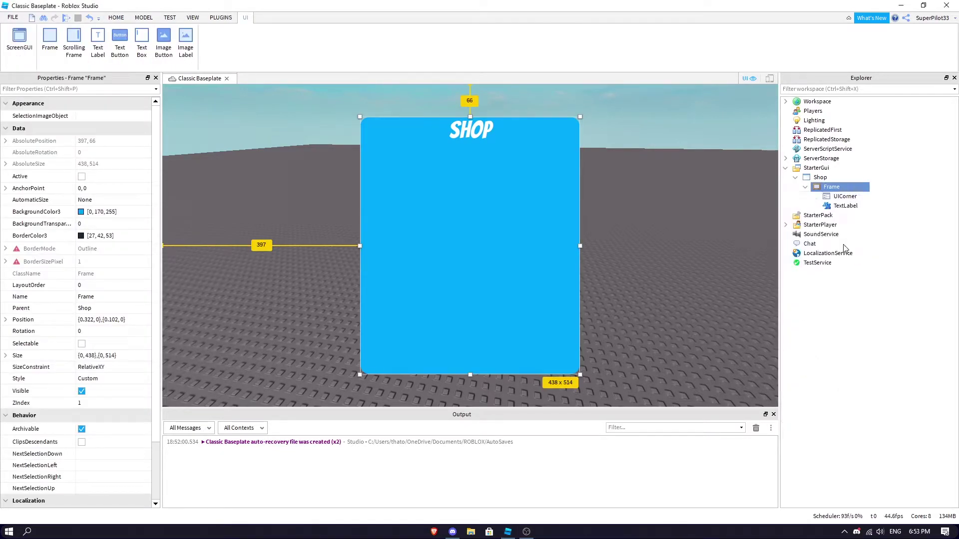
left_click_drag(420, 131, 538, 130)
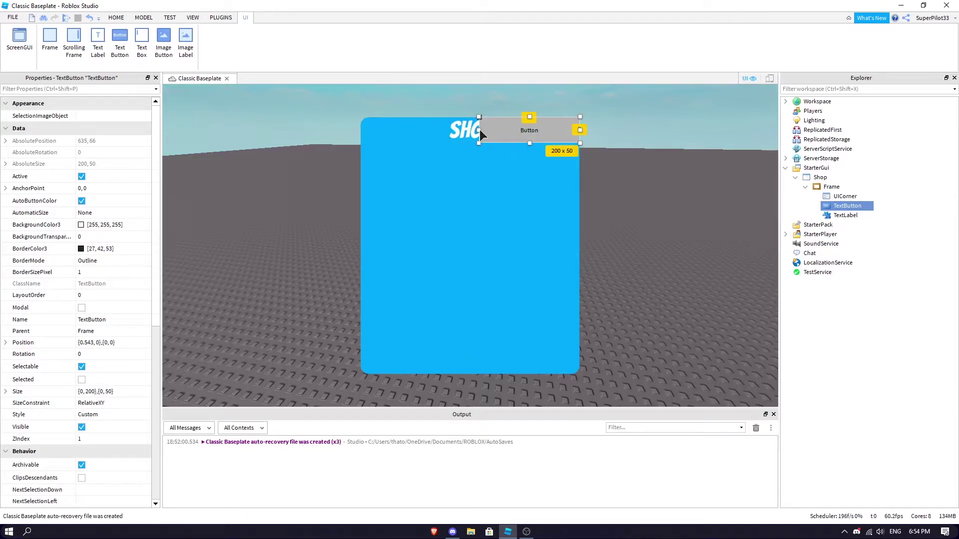
left_click_drag(479, 130, 554, 136)
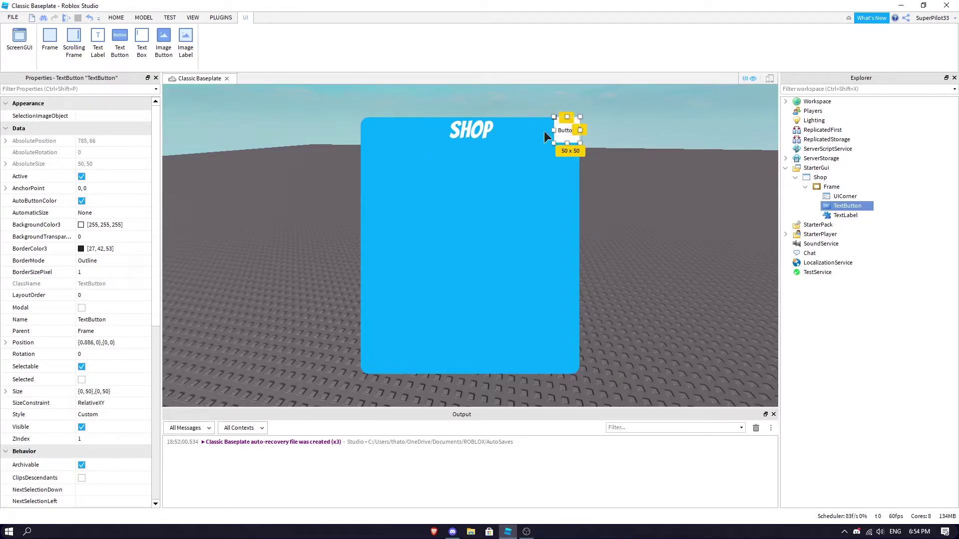
Set the button's text to X with TextScaled turned on
scroll(105, 299, "down", 10)
left_click(109, 279)
key("BackSpace")
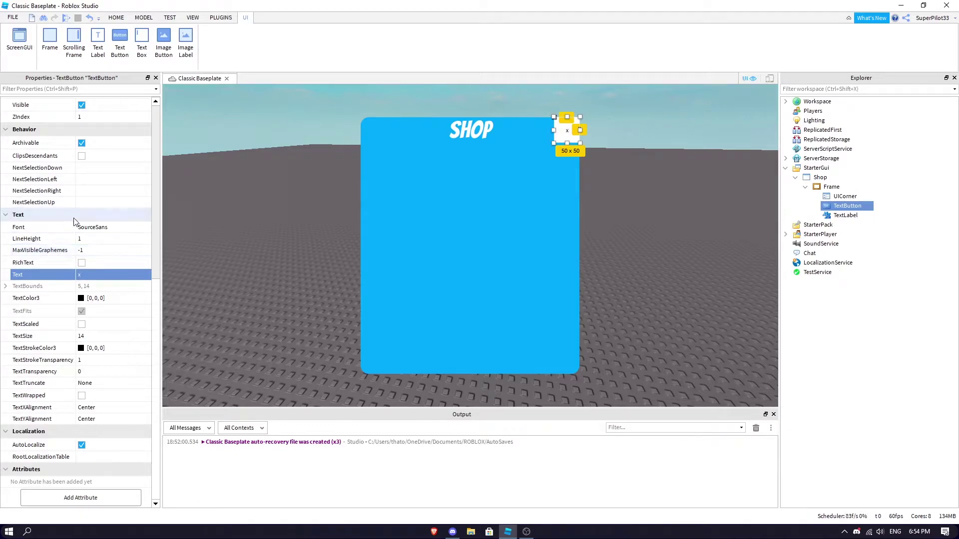
type("x")
key("BackSpace")
type("X")
key("Return")
left_click(82, 324)
Make the button's background colour red
scroll(83, 300, "up", 9)
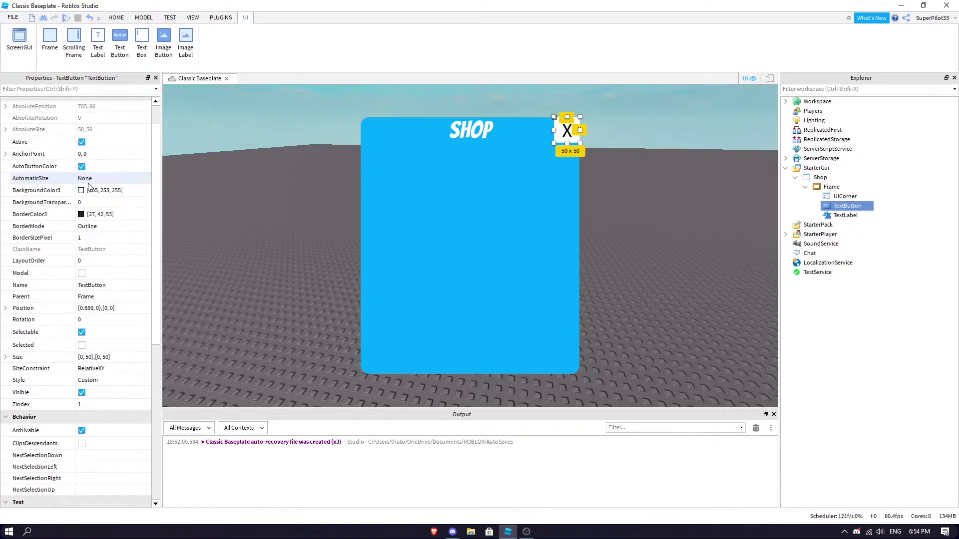
left_click(81, 225)
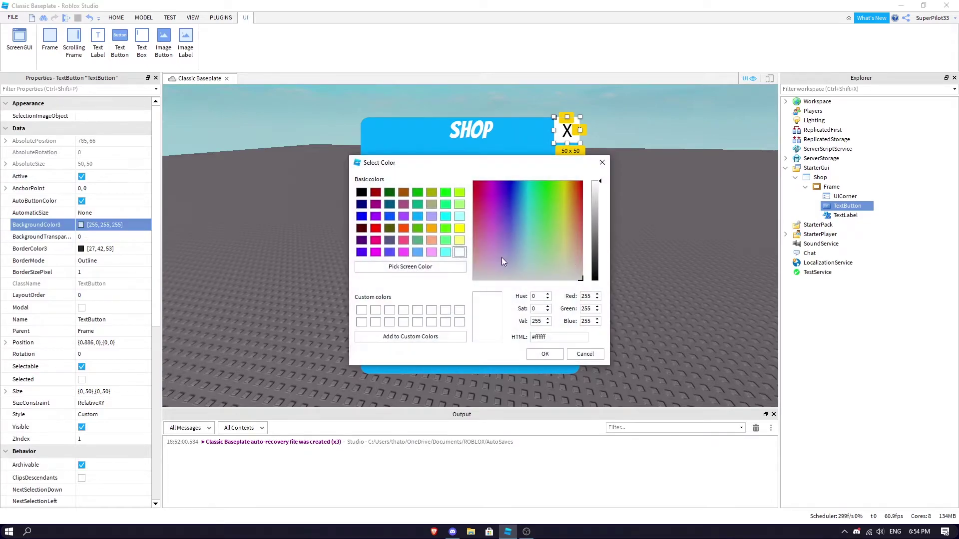
left_click(403, 229)
left_click(376, 228)
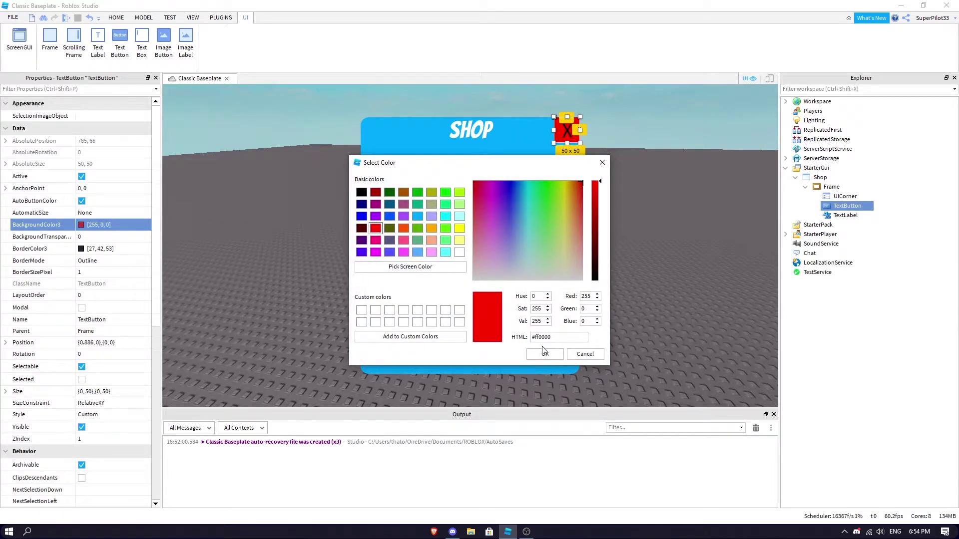
left_click(545, 354)
Set the X's font to GothamBlack and its text colour to white
scroll(99, 352, "down", 3)
scroll(99, 351, "down", 1)
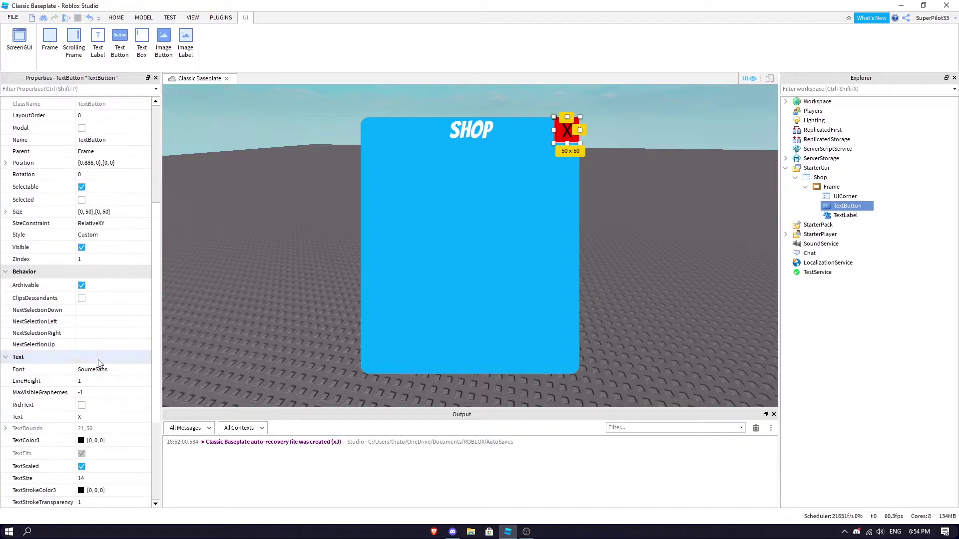
left_click(100, 370)
scroll(112, 413, "up", 5)
scroll(115, 412, "up", 2)
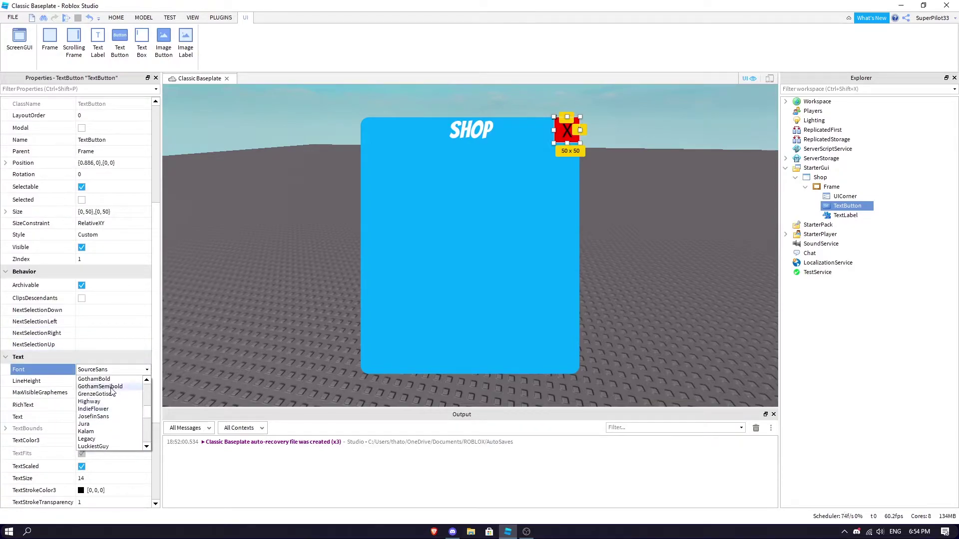
left_click(114, 397)
scroll(123, 353, "down", 3)
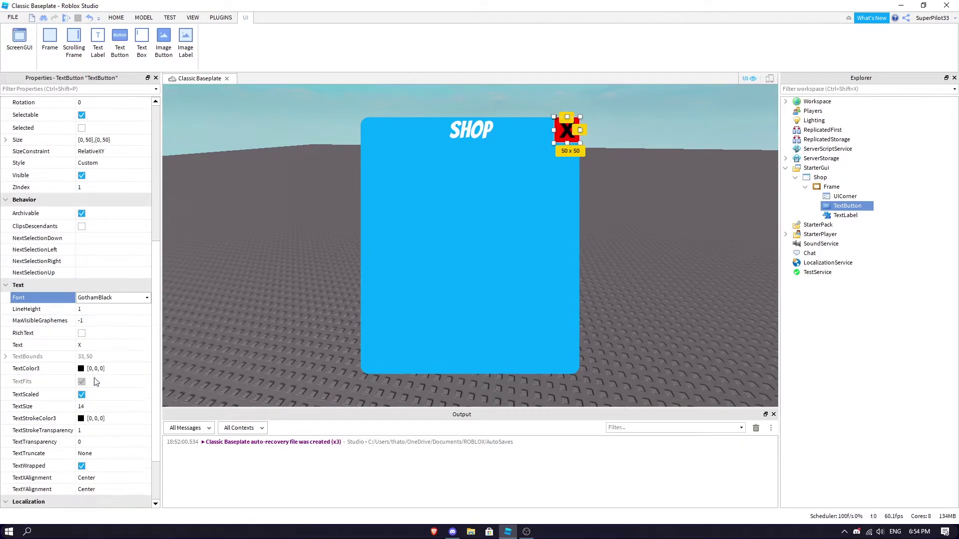
left_click(81, 368)
left_click(459, 252)
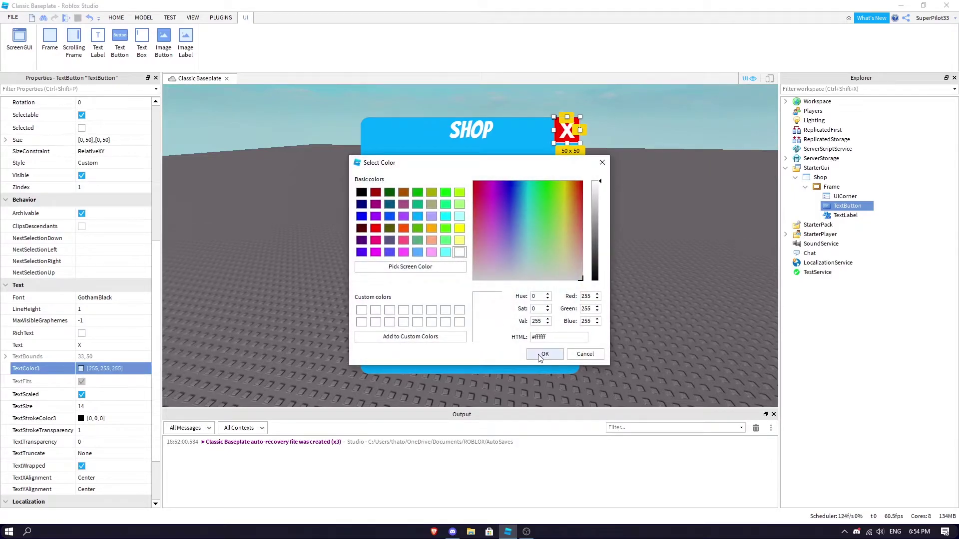
left_click(541, 353)
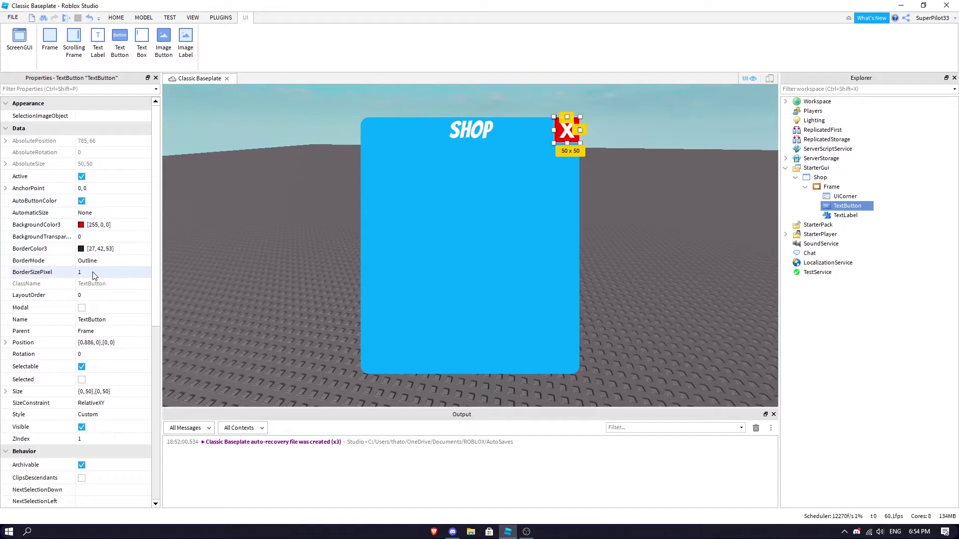
Set the X button's BorderSizePixel to 0 and round it with a UICorner
left_click(94, 272)
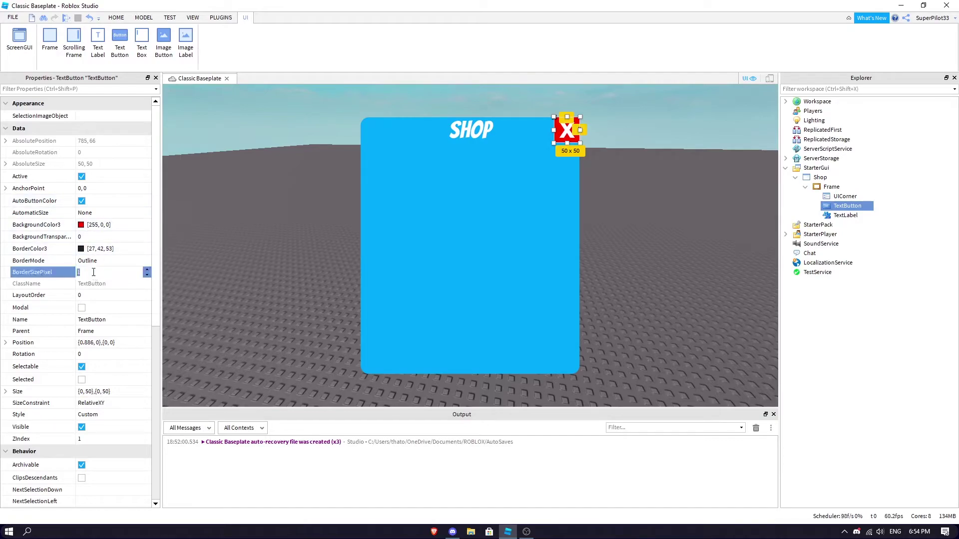
key("Up")
left_click(869, 206)
type("i")
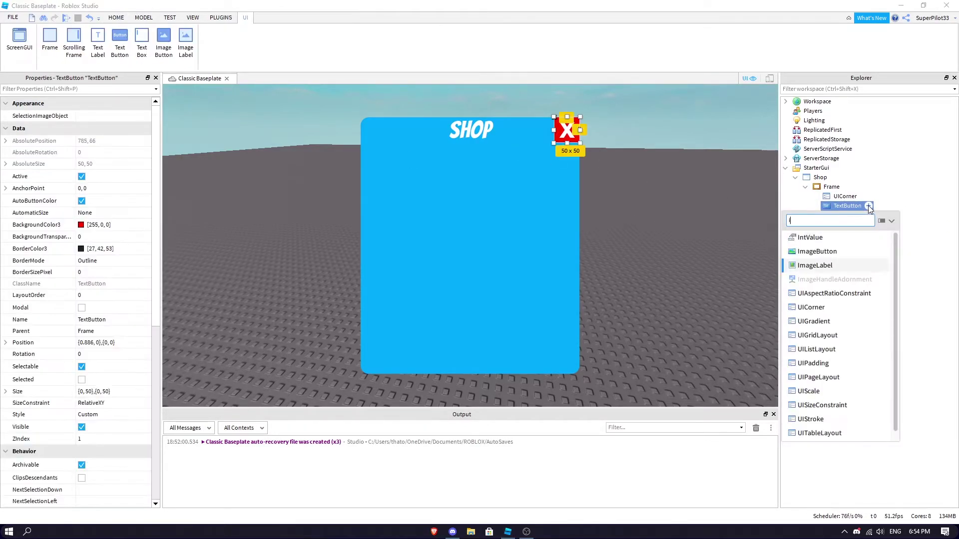
key("BackSpace")
type("ui")
left_click(811, 237)
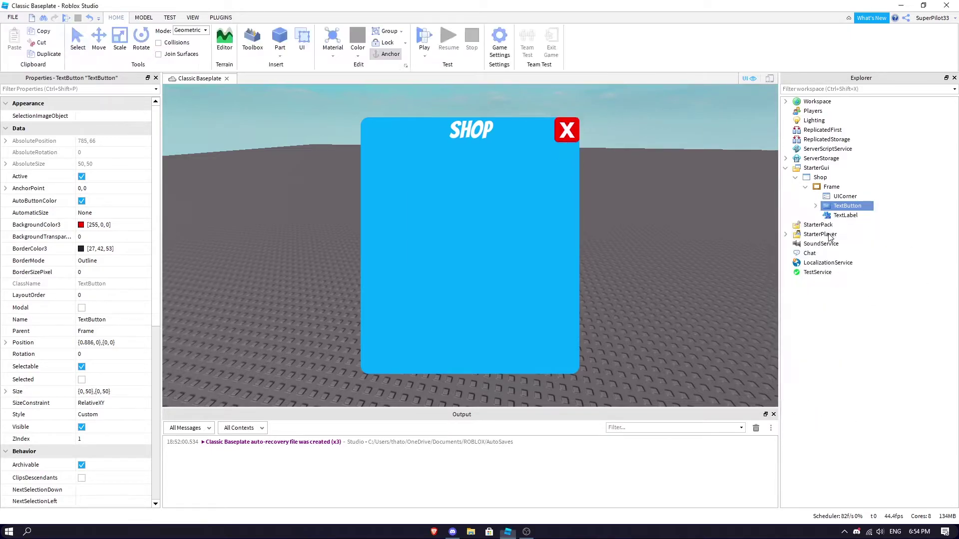
left_click(912, 233)
left_click(815, 206)
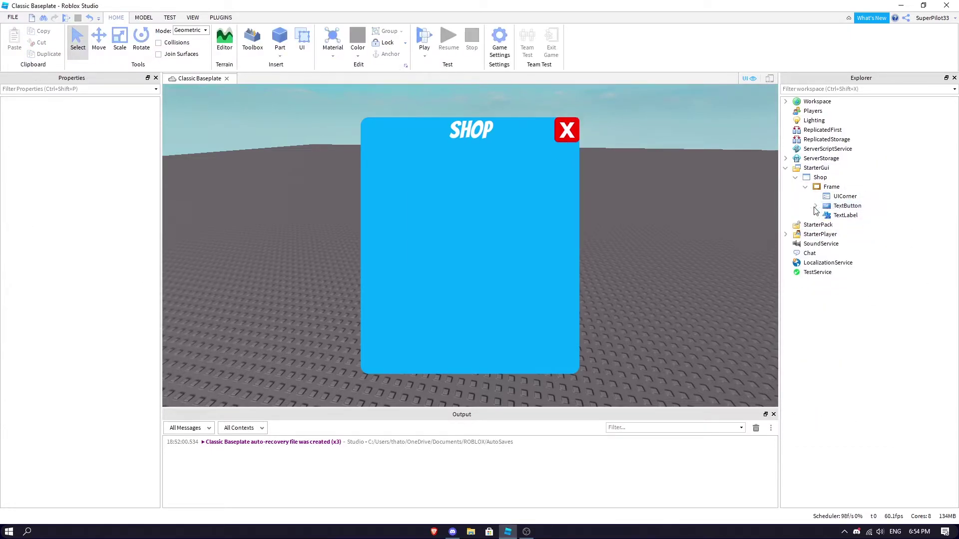
left_click(805, 186)
left_click(834, 179)
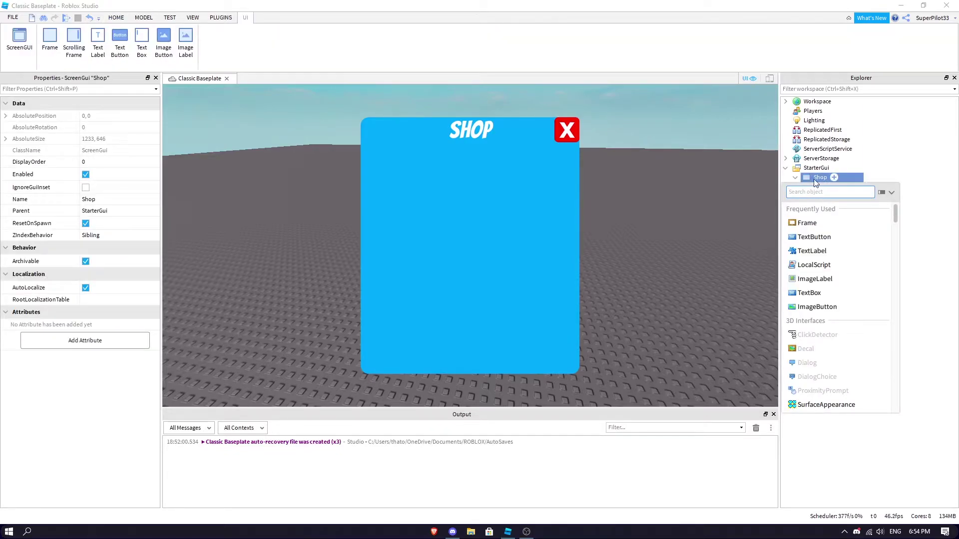
Add a TextButton directly under Shop on the screen's left, with text Shop
left_click(818, 237)
left_click_drag(213, 104, 222, 246)
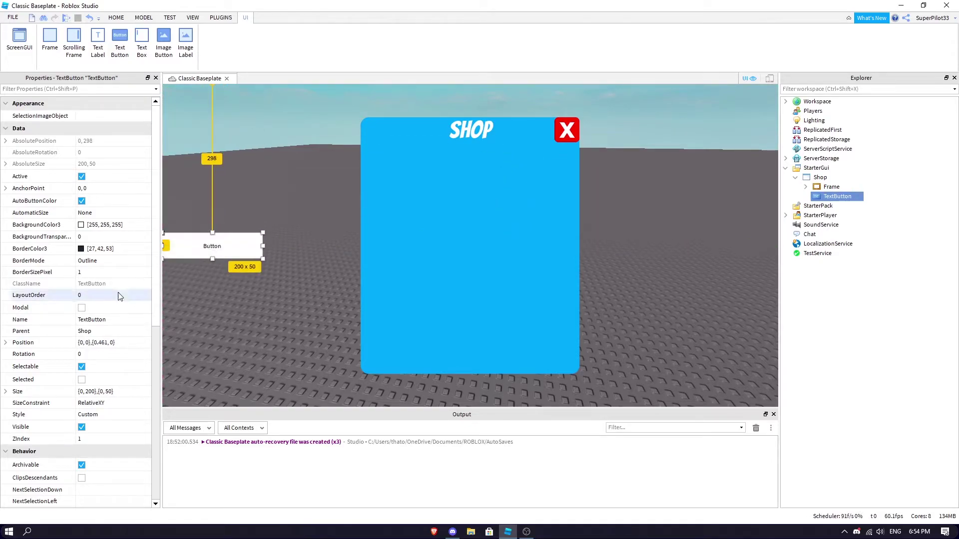
scroll(120, 296, "down", 5)
left_click(92, 276)
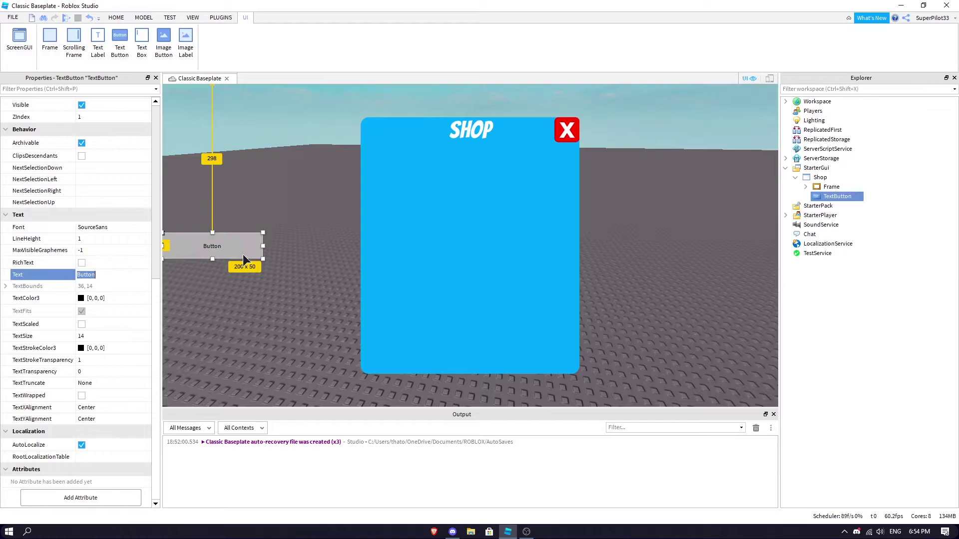
type("Shop")
key("Return")
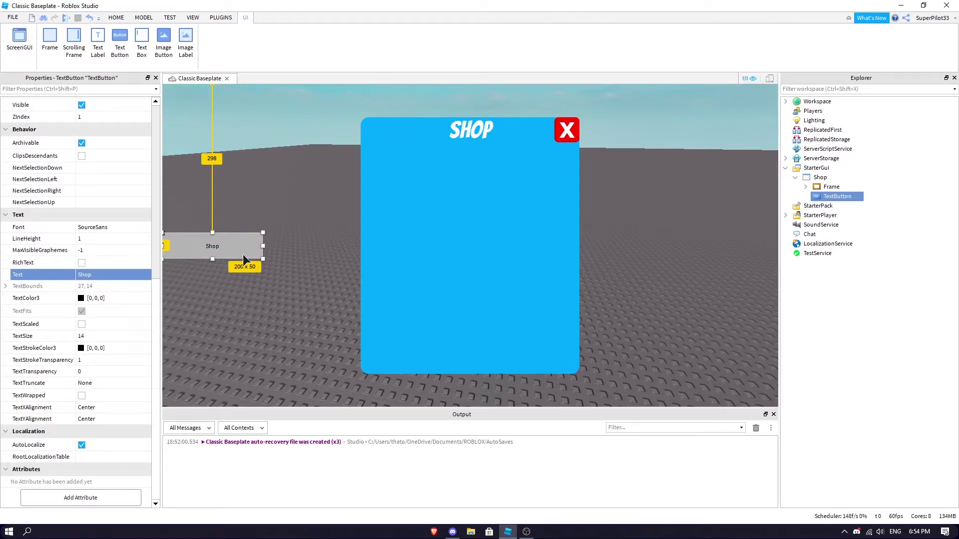
Give the button Bangers font, scaled text and white text colour
left_click(110, 227)
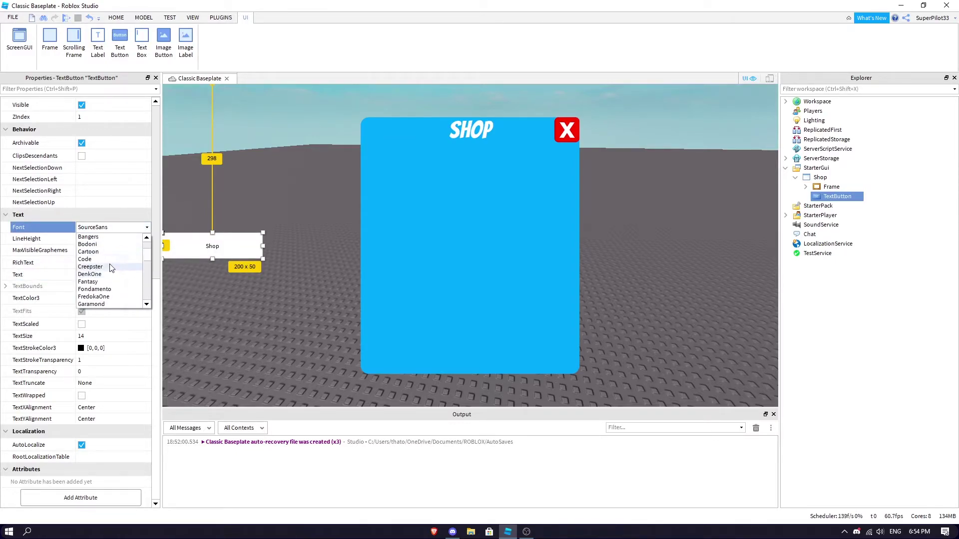
left_click(103, 238)
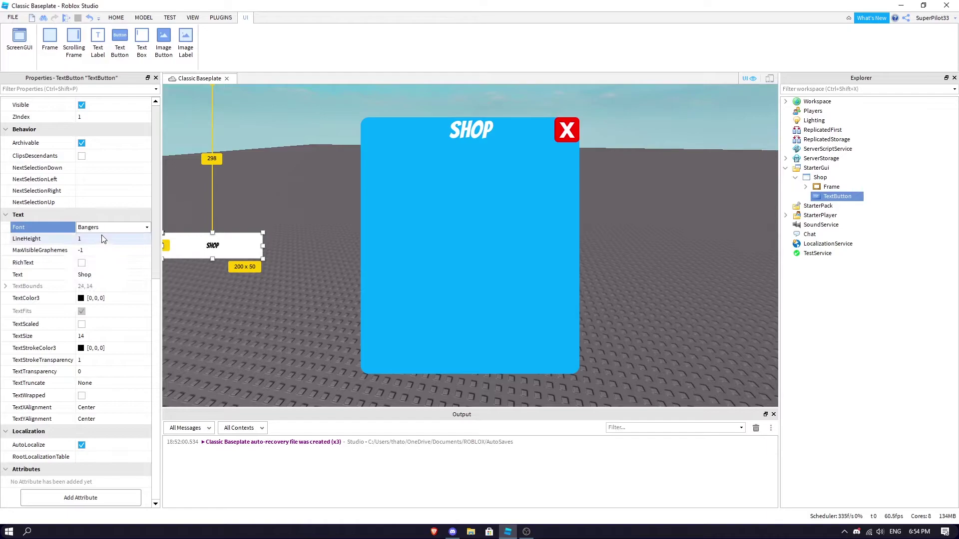
left_click(81, 325)
left_click(85, 299)
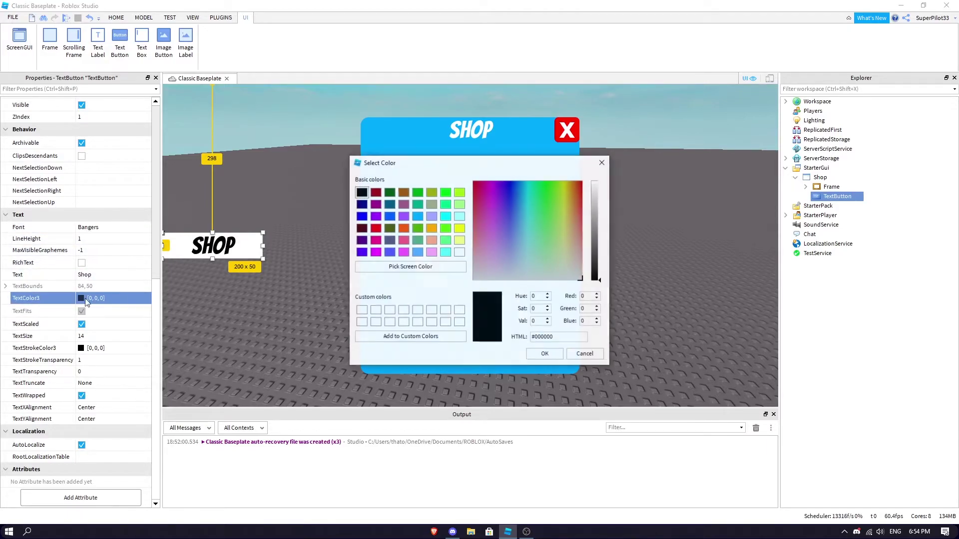
left_click(459, 253)
left_click(545, 354)
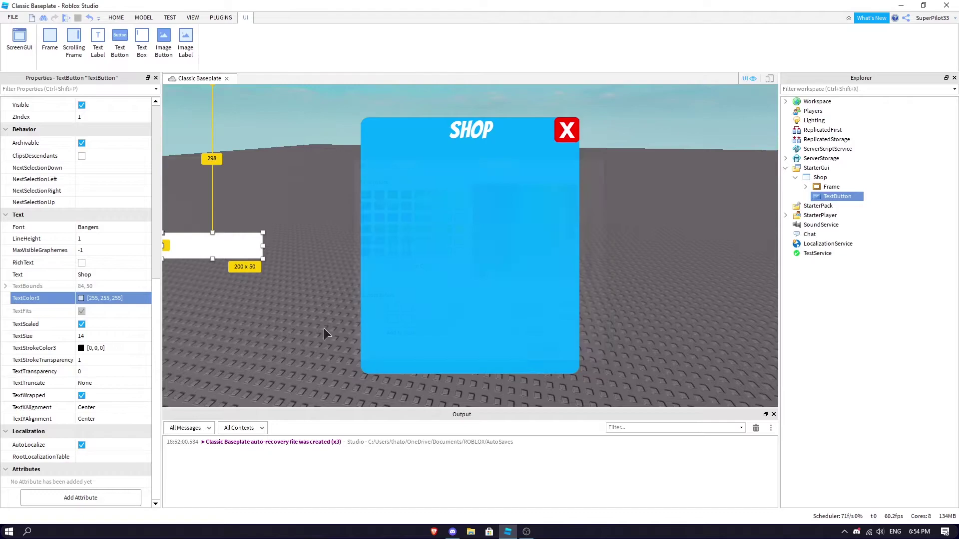
Set the SHOP button's background colour to blue (0, 170, 255)
scroll(55, 279, "up", 8)
left_click(100, 190)
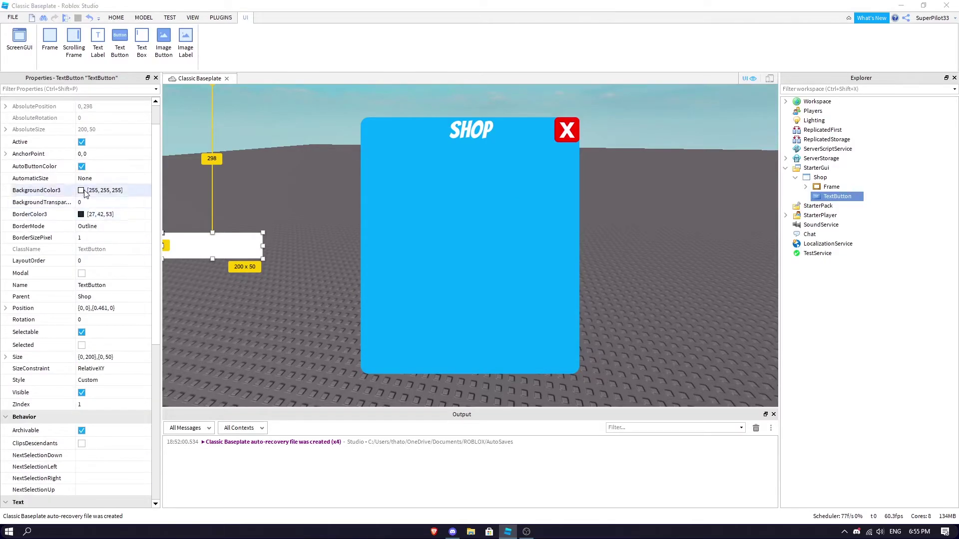
left_click(445, 252)
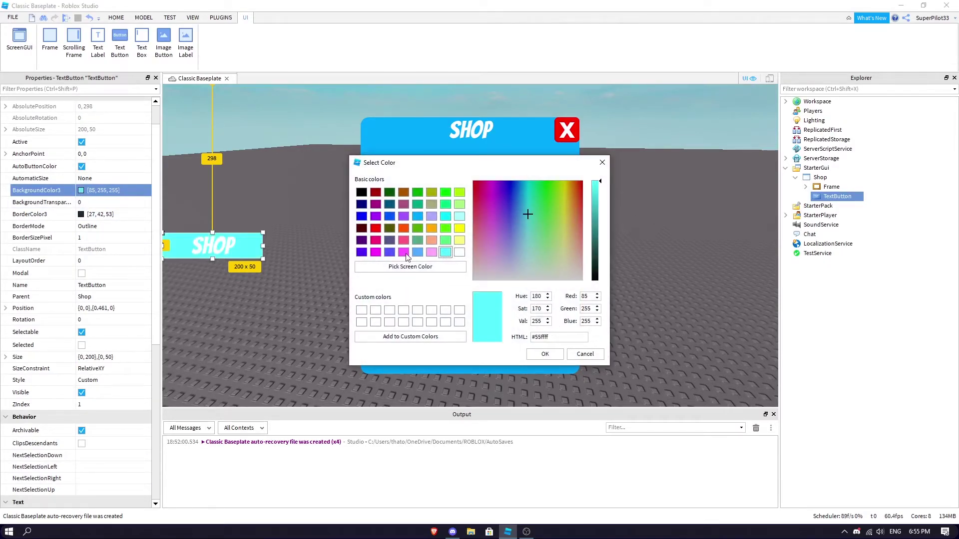
left_click(418, 217)
left_click(419, 216)
left_click(545, 355)
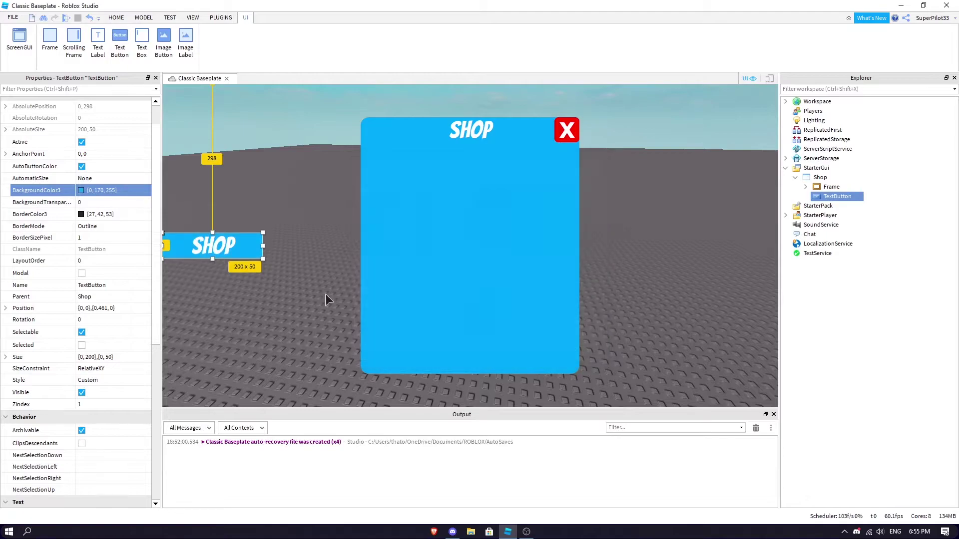
left_click(703, 270)
left_click(837, 196)
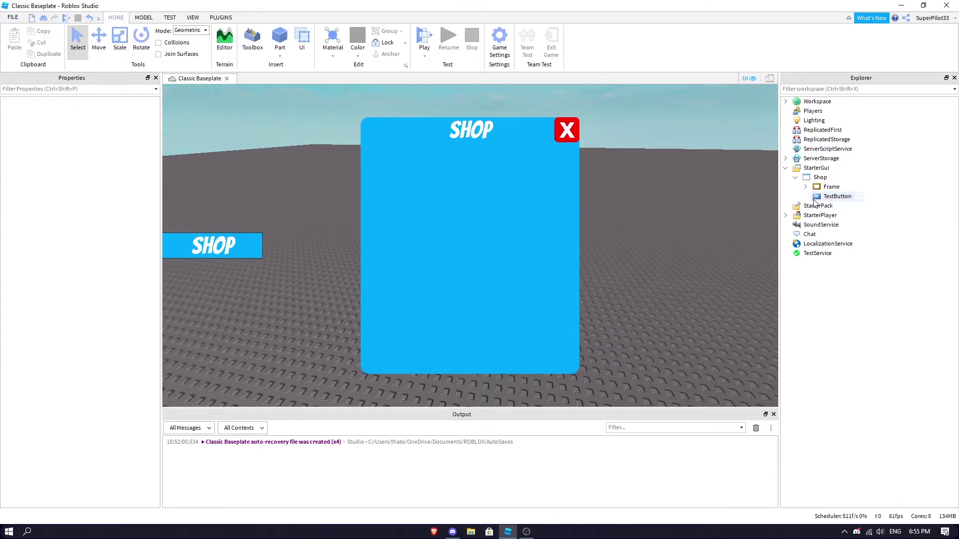
Set the SHOP button's BorderSizePixel to 0
left_click(118, 275)
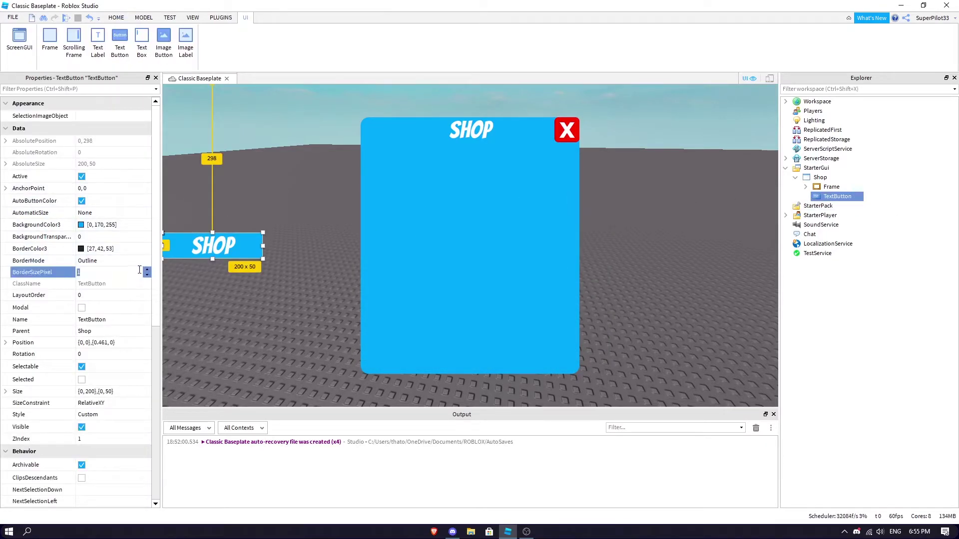
key("Return")
left_click(139, 270)
type("0")
key("Return")
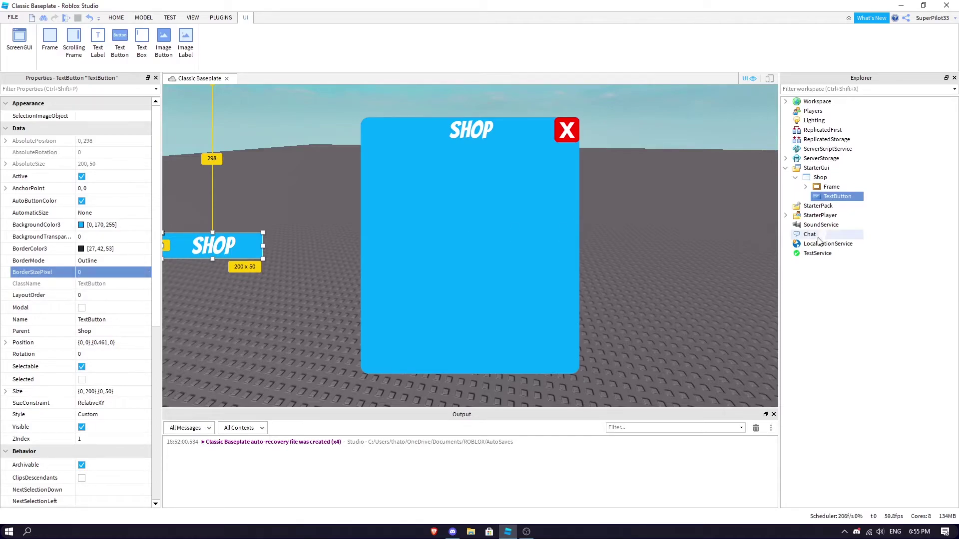
Add a UICorner to the SHOP button to round its corners
left_click(859, 196)
type("ui")
left_click(826, 228)
left_click(917, 220)
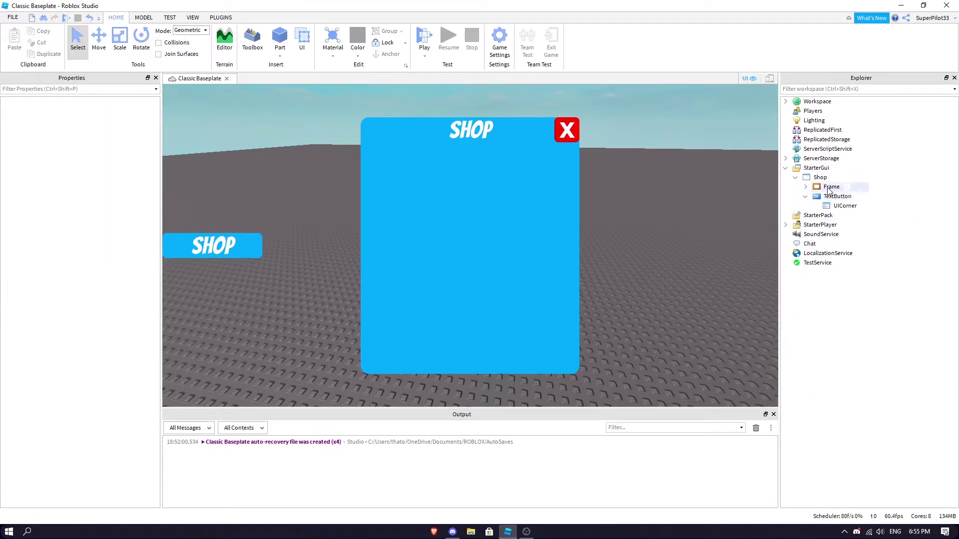
left_click(806, 196)
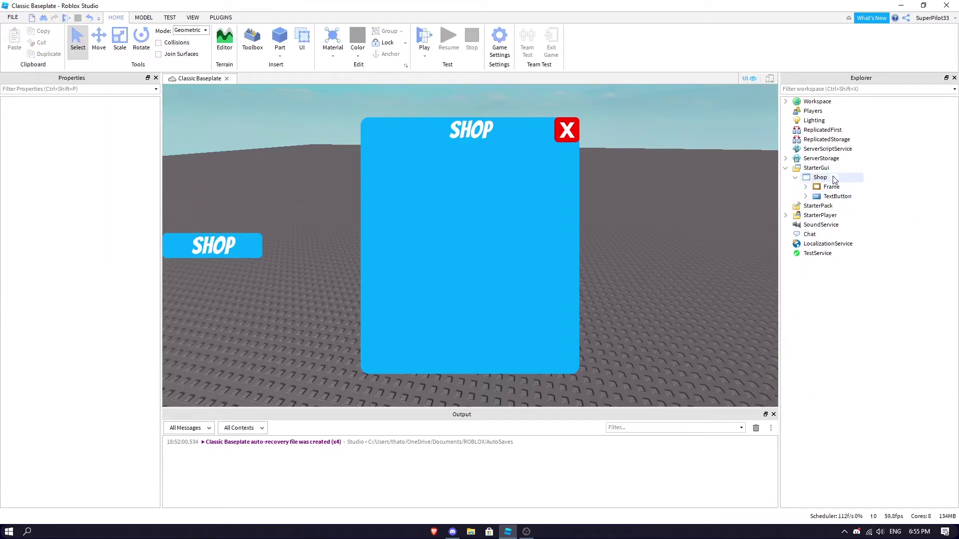
Add a LocalScript to the SHOP TextButton and clear its default Hello world code
left_click(858, 197)
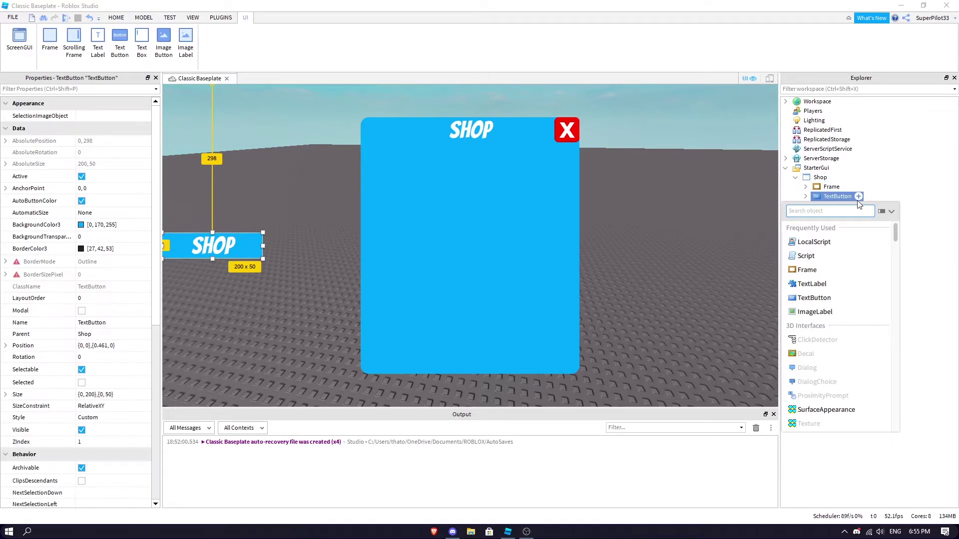
left_click(838, 247)
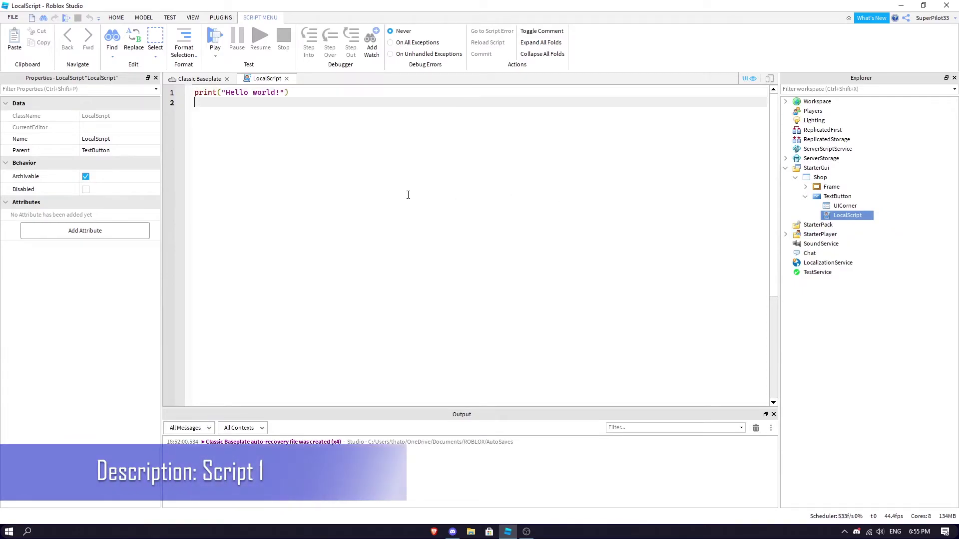
key("ctrl+a")
key("BackSpace")
scroll(408, 194, "up", 1, "ctrl")
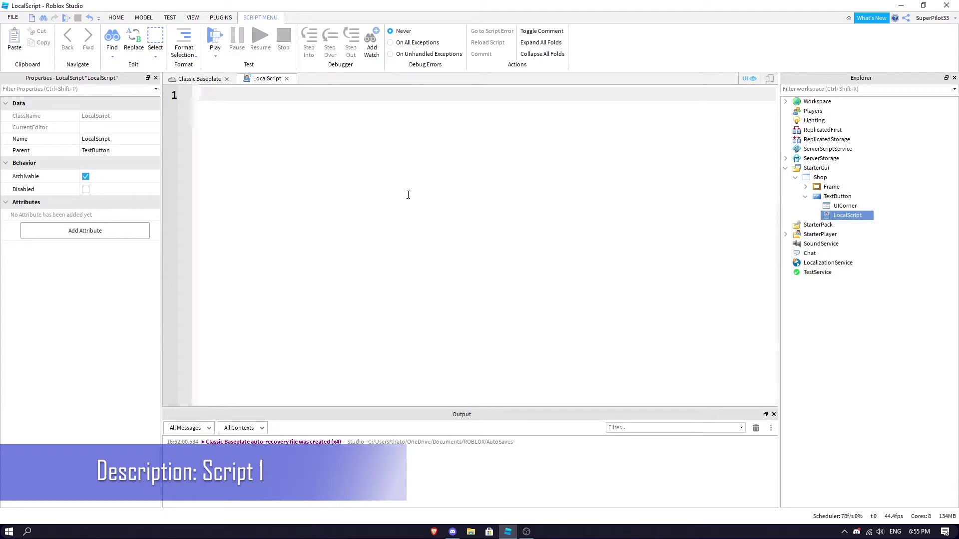
Write script.Parent.MouseButton1Up:Connect(function() ... end) with an empty body line
type("script.Parent.M")
key("Down")
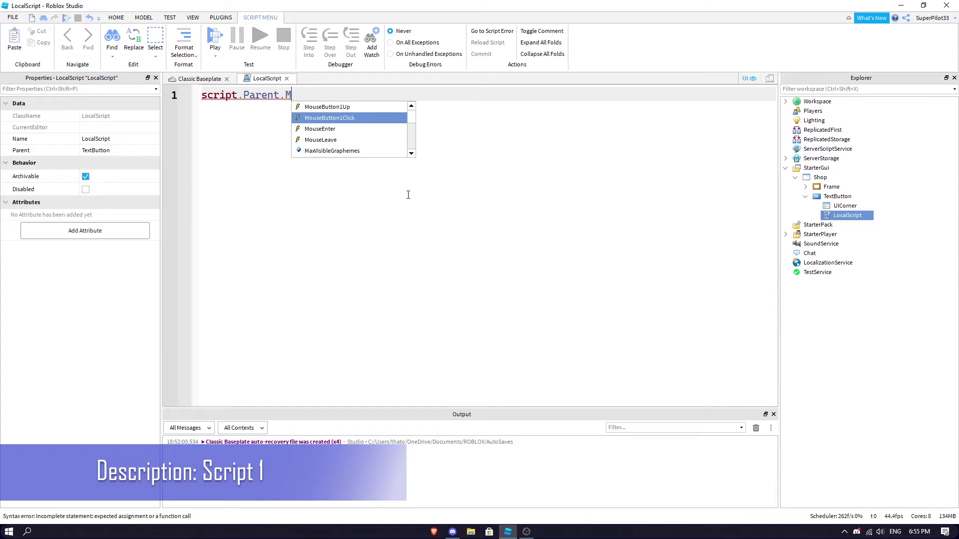
key("Up")
key("Tab")
type(":C")
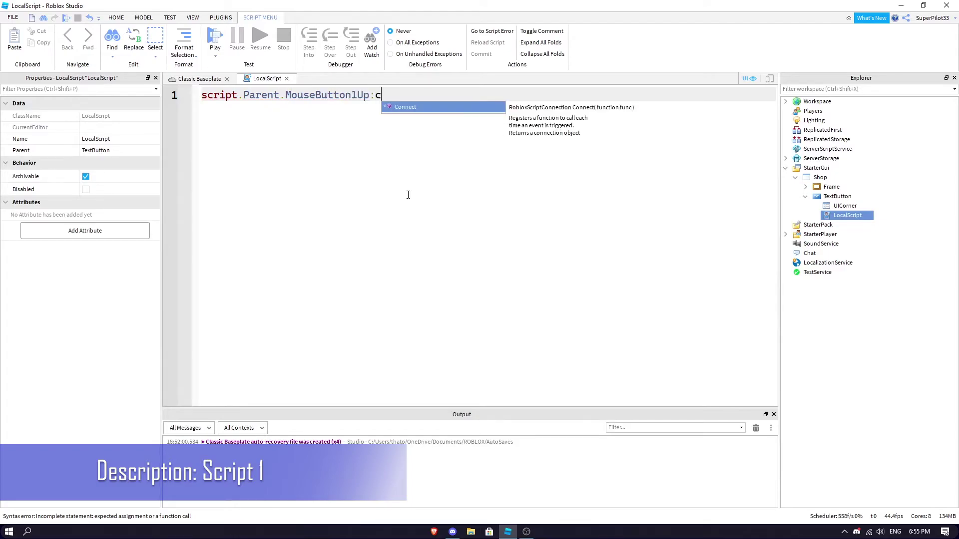
key("Tab")
type("(fuin")
key("Tab")
key("Delete")
key("Return")
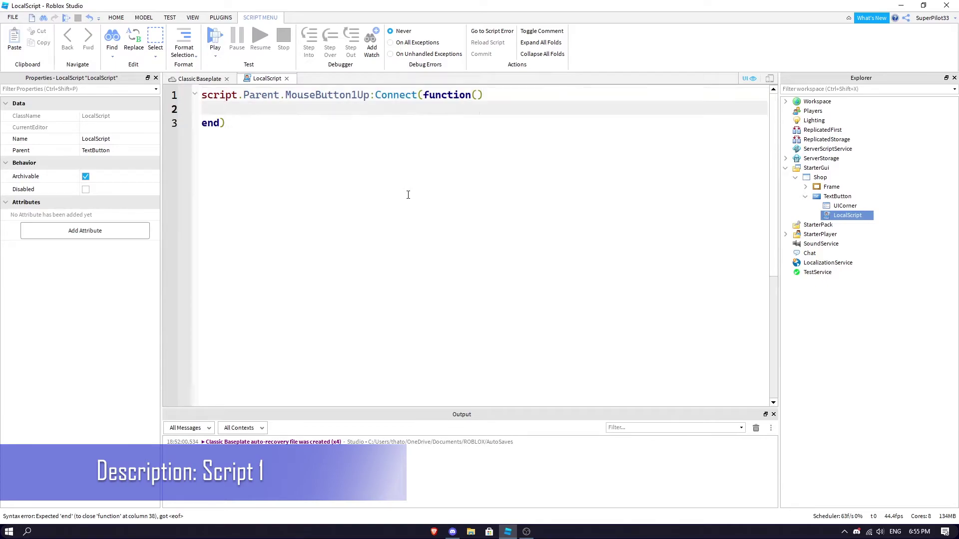
key("Return")
Fill the function body with script.Parent.Parent.Frame.Visible = true
key("Up")
type("script.Parent.Parent.Fr")
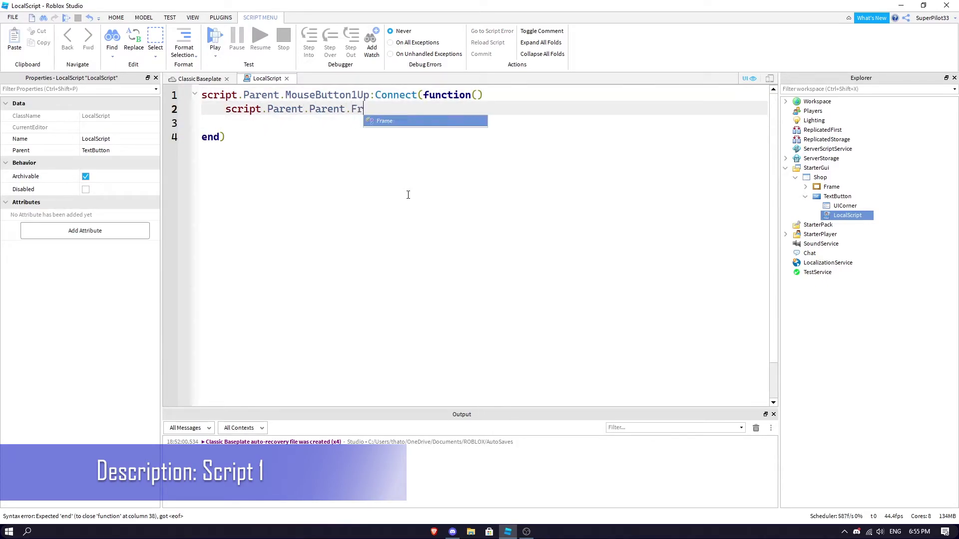
key("Tab")
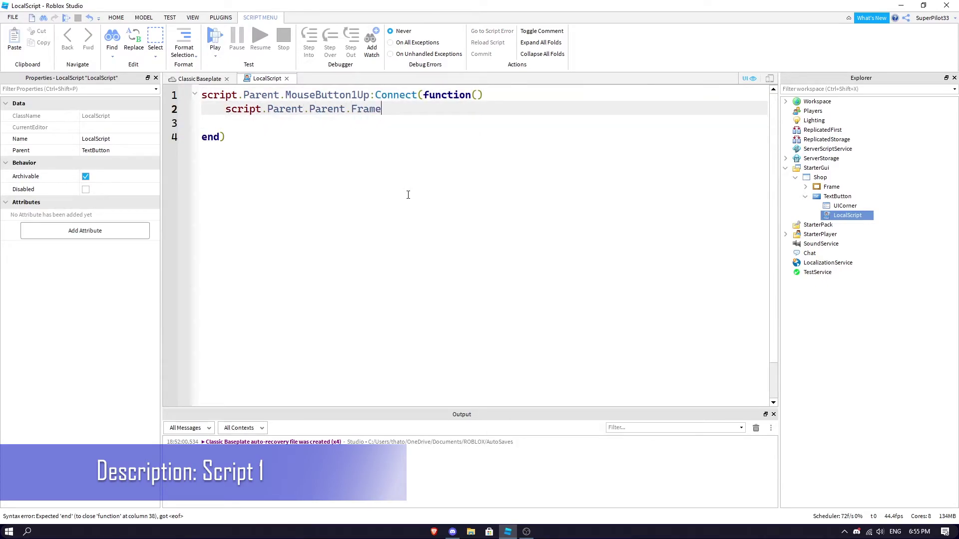
type(".V")
key("Tab")
type("= true")
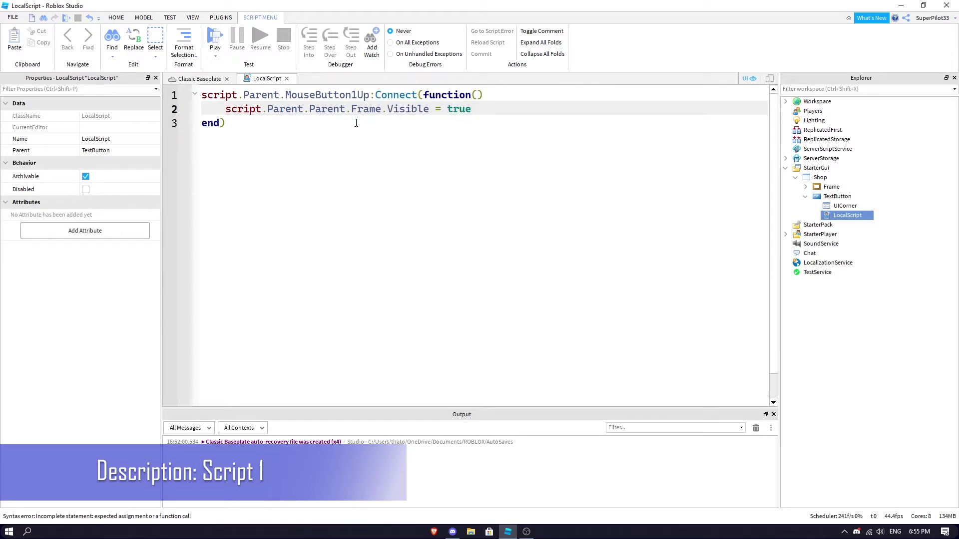
key("ctrl+a")
left_click(340, 130)
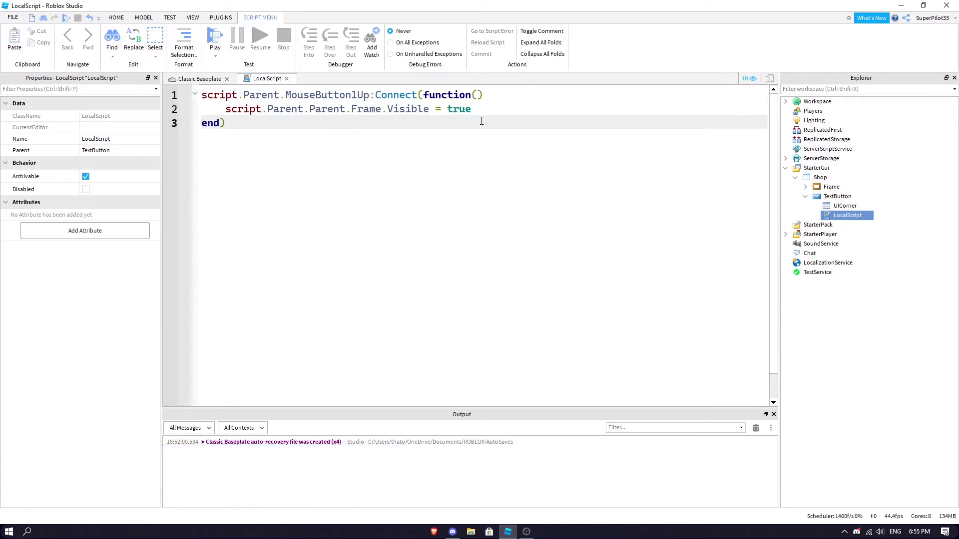
Add a LocalScript to the shop Frame and clear its default code
key("ctrl+w")
left_click(806, 196)
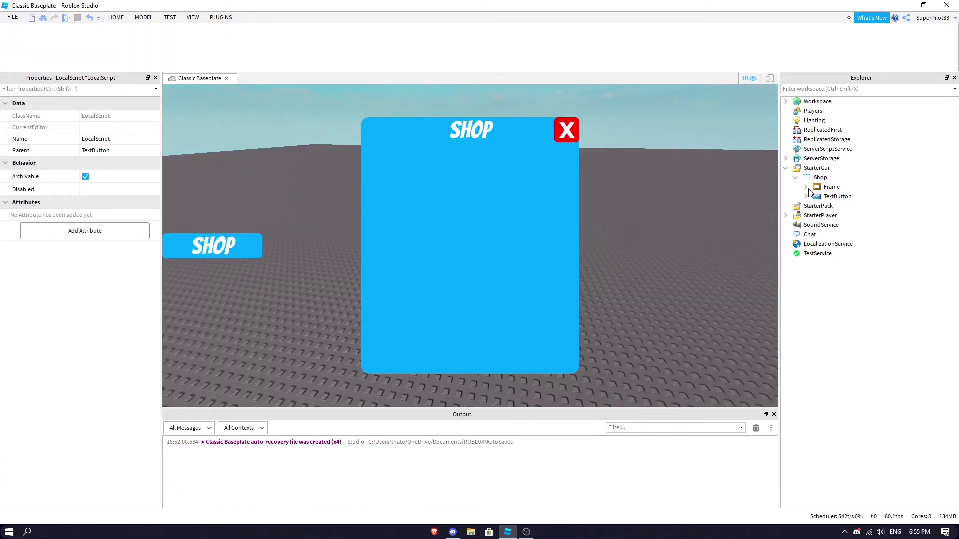
left_click(849, 189)
left_click(857, 187)
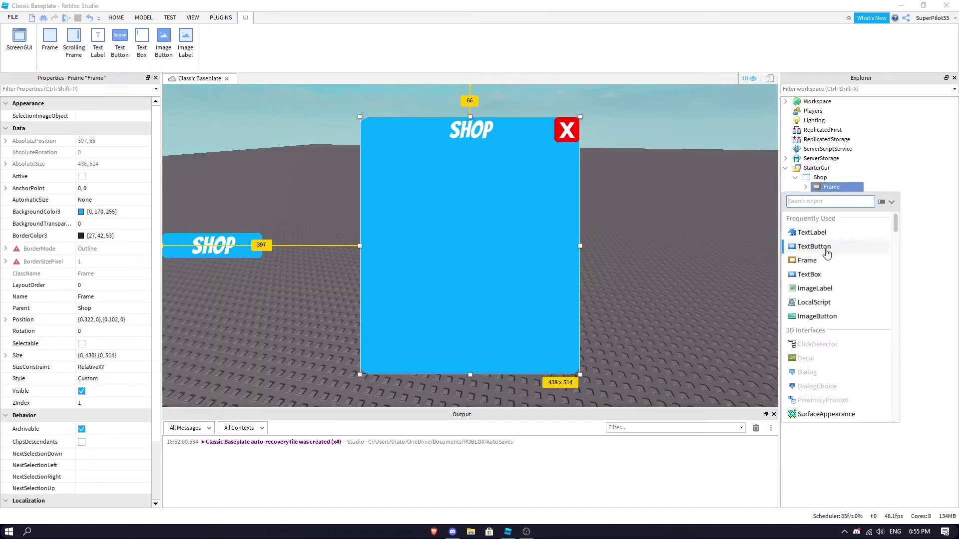
left_click(814, 303)
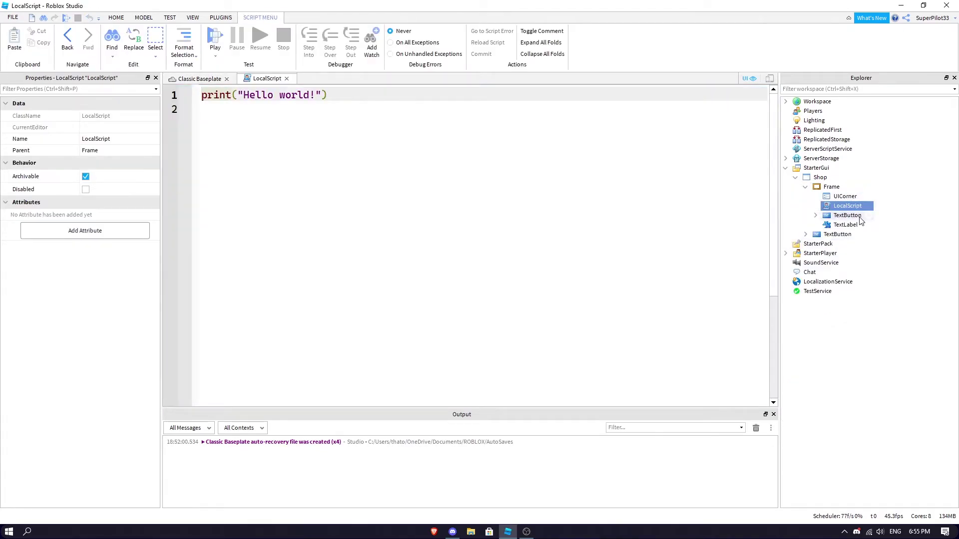
key("ctrl+a")
key("BackSpace")
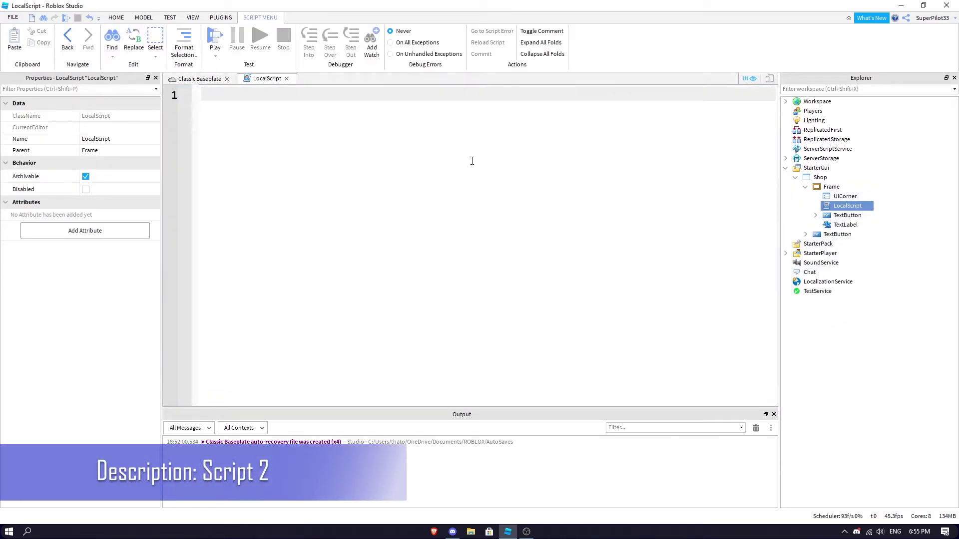
Connect a function to script.Parent.TextButton.MouseButton1Up
type("script.Parent")
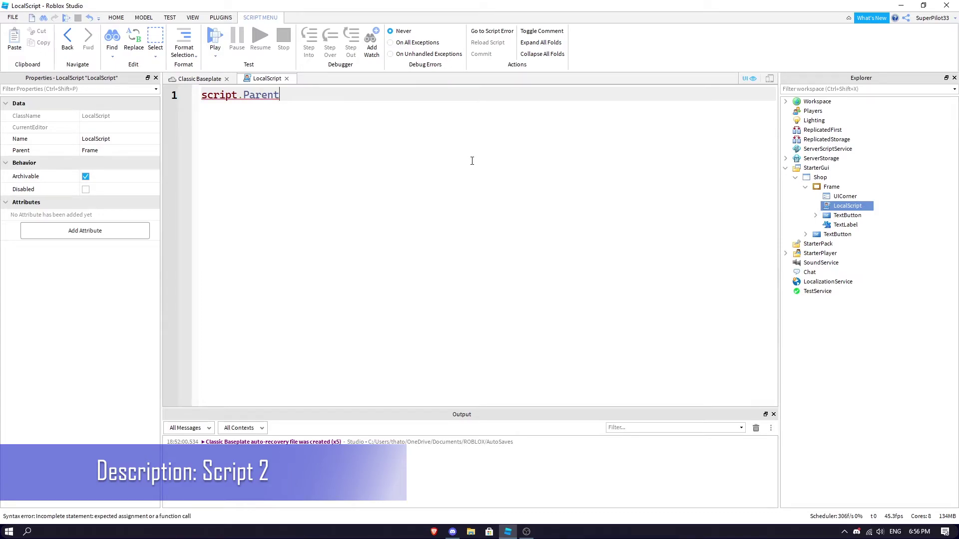
type(".TextButton")
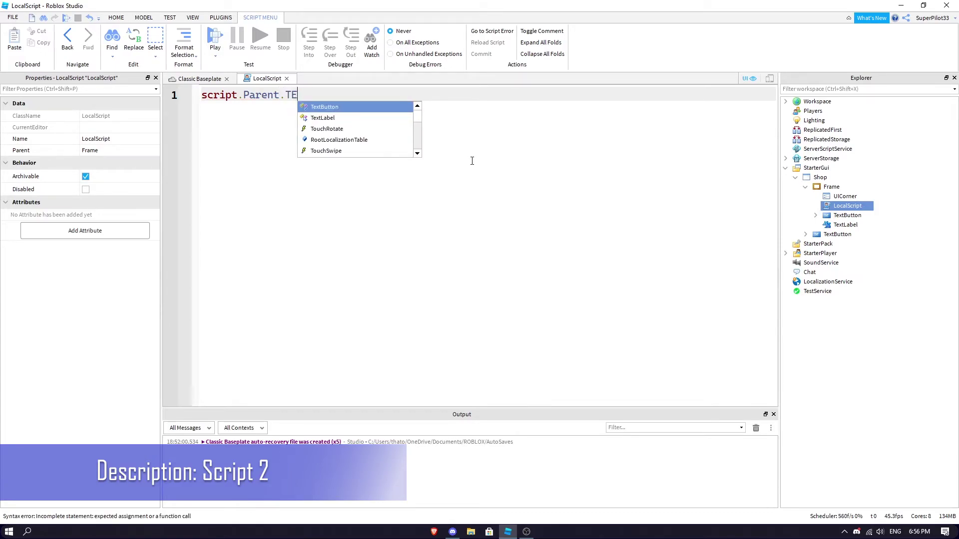
type(".V")
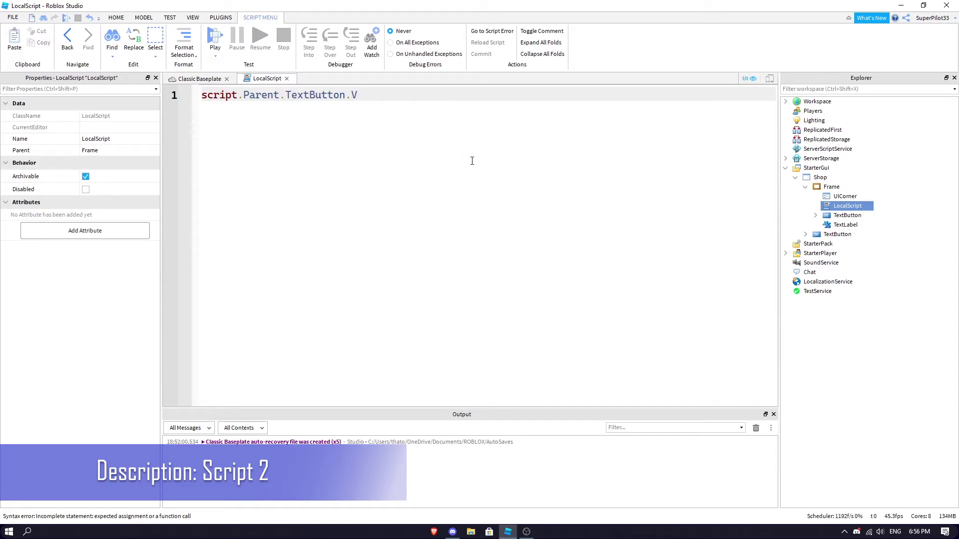
key("BackSpace")
type("MouseButton1Up:Connect(fi")
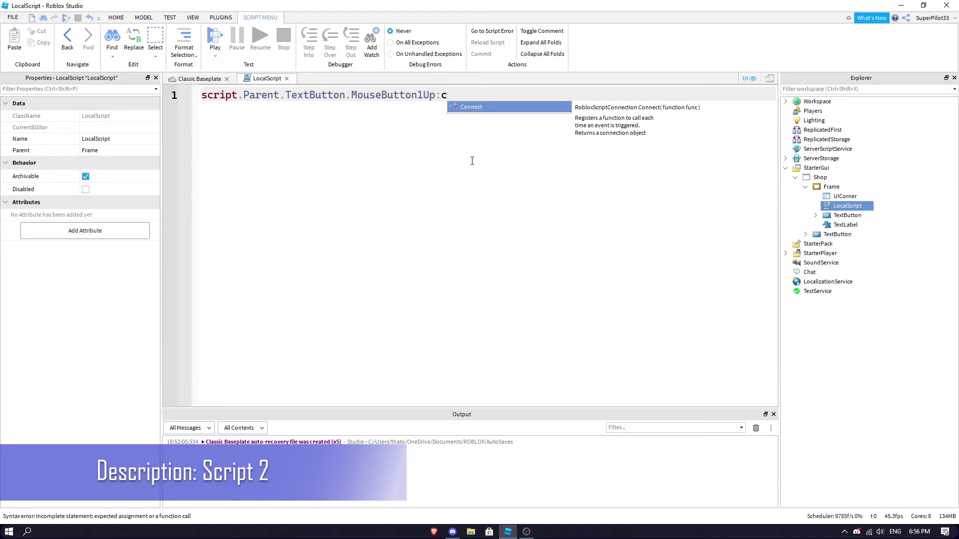
key("Tab")
key("BackSpace")
type("unc")
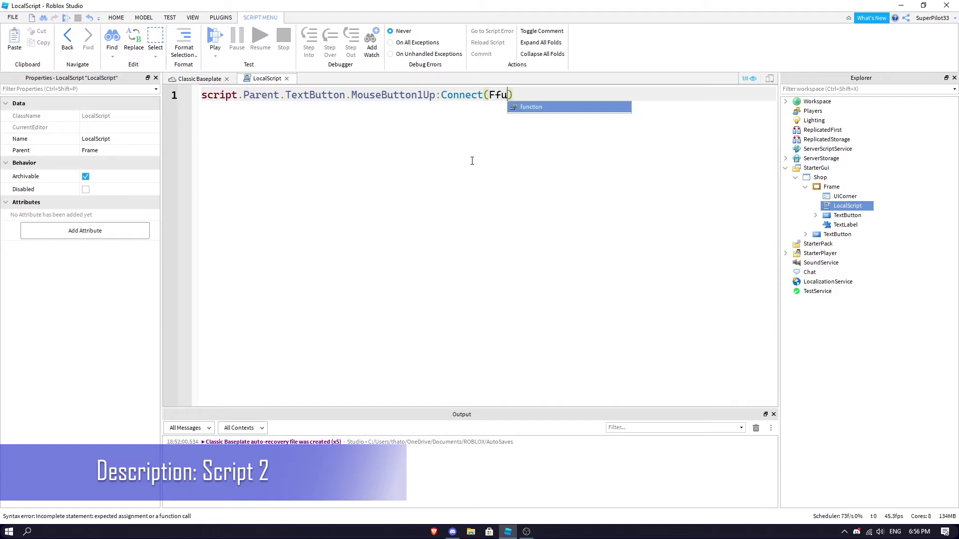
key("Tab")
type("(")
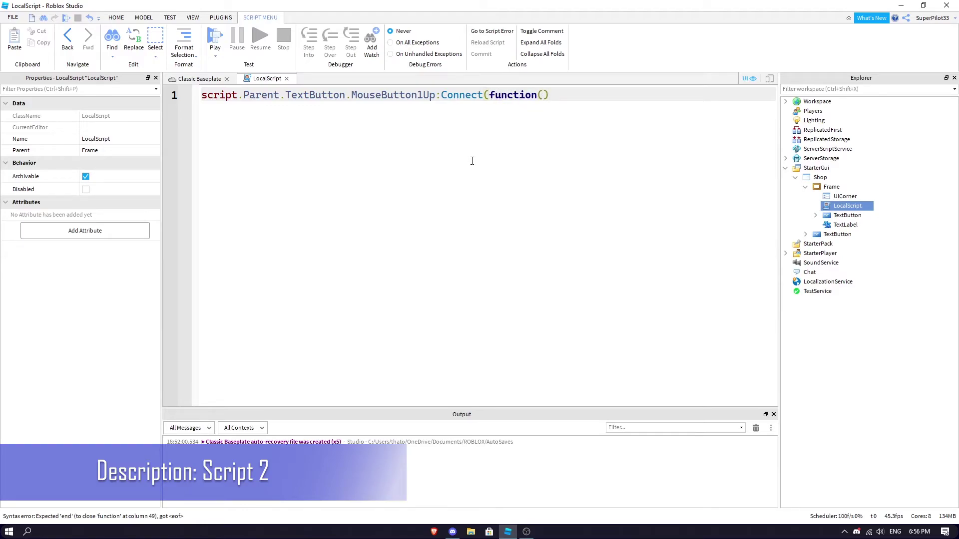
key("Return")
key("Return")
key("Up")
key("Return")
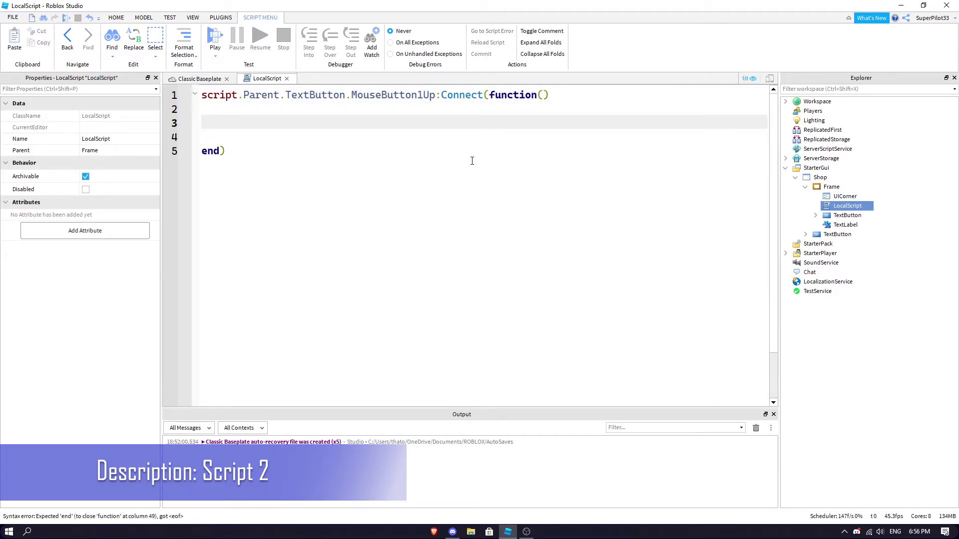
Put script.Parent.Visible = false inside the function and leave the script
type("script.Parent")
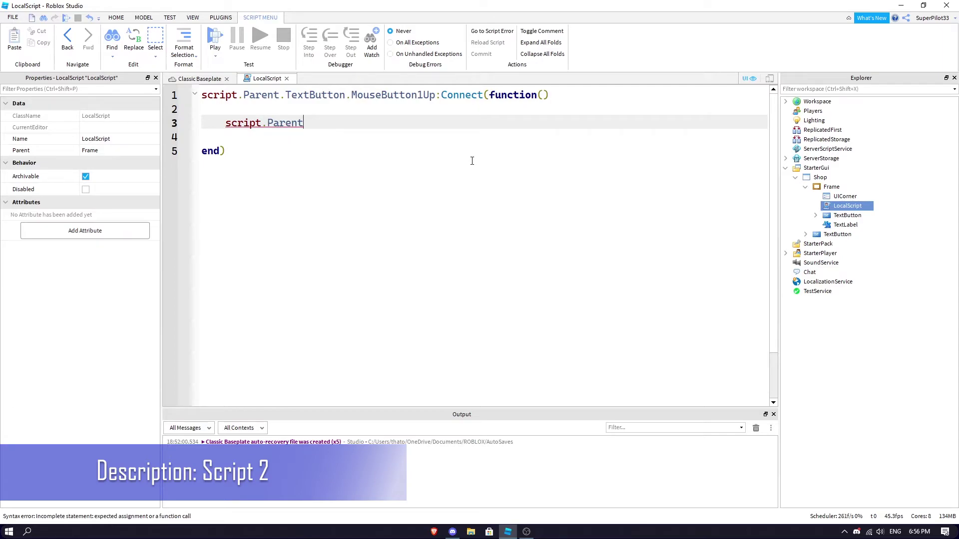
type(".Visible = false")
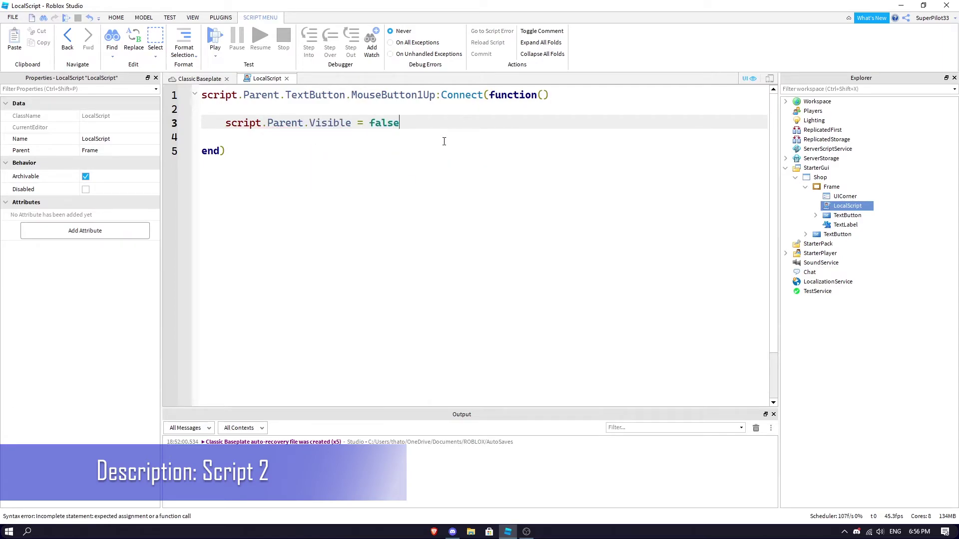
key("ctrl+a")
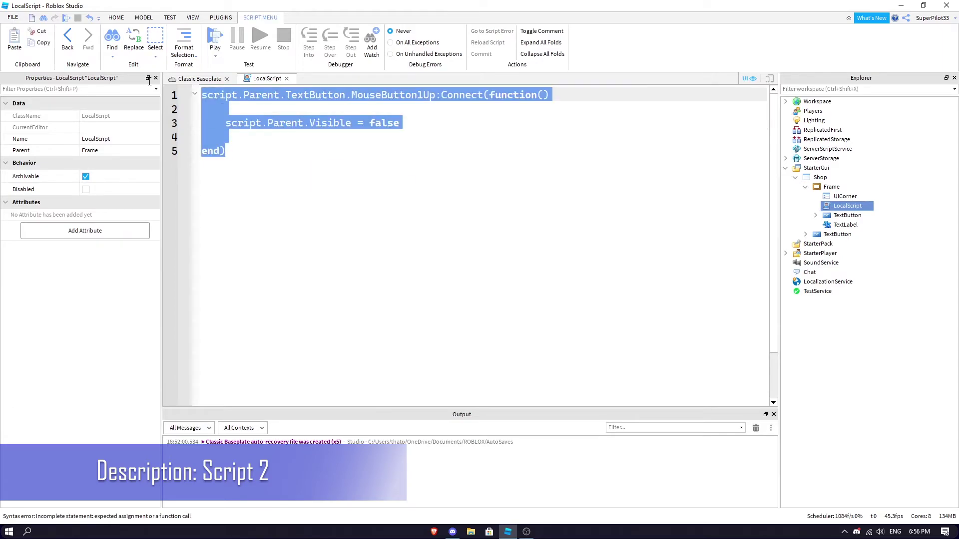
left_click(370, 167)
Add a new LocalScript to the Frame and name it runcleanup
left_click(287, 78)
left_click(923, 216)
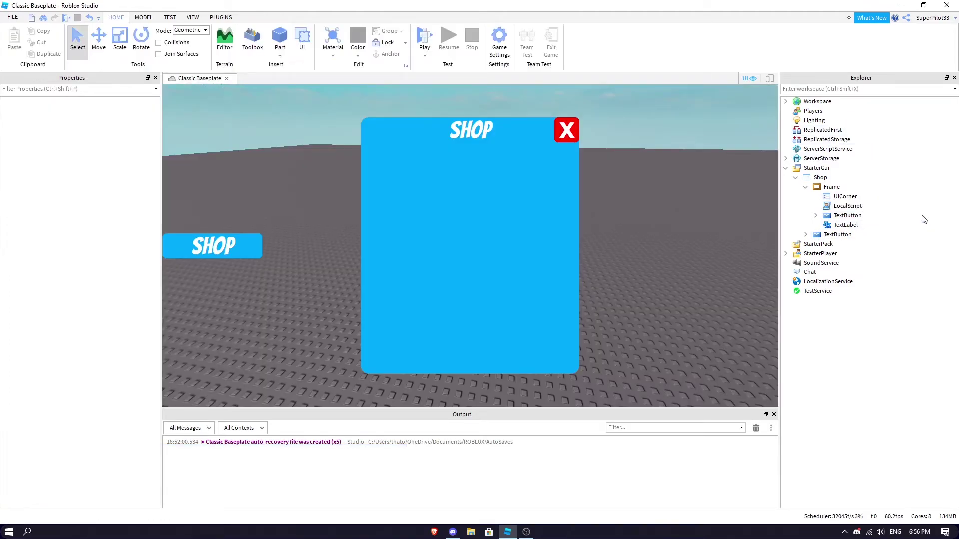
left_click(806, 188)
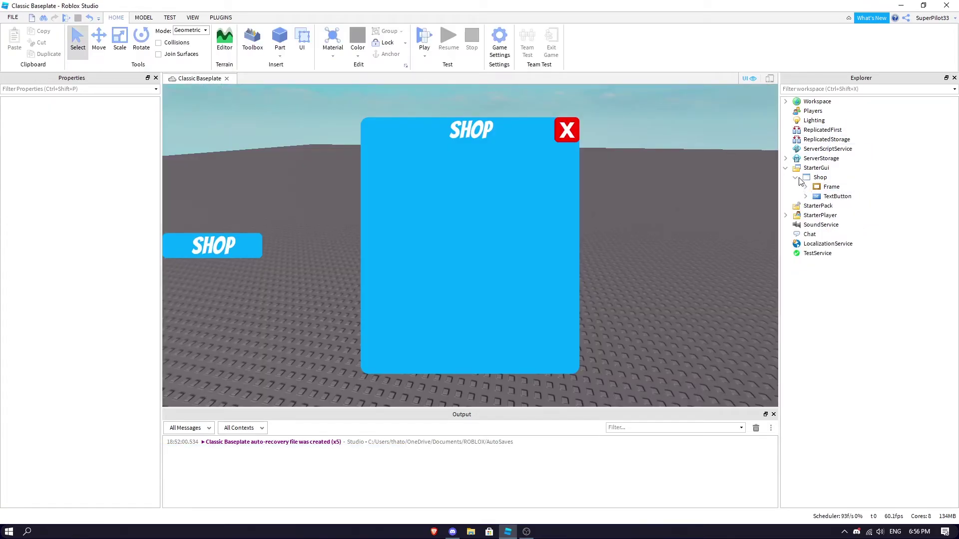
left_click(795, 178)
left_click(795, 178)
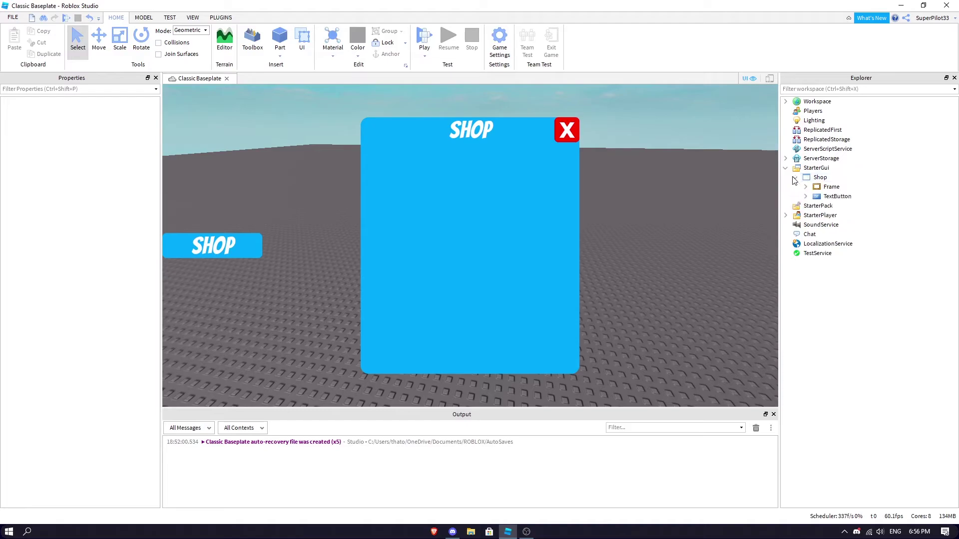
left_click(833, 187)
left_click(847, 188)
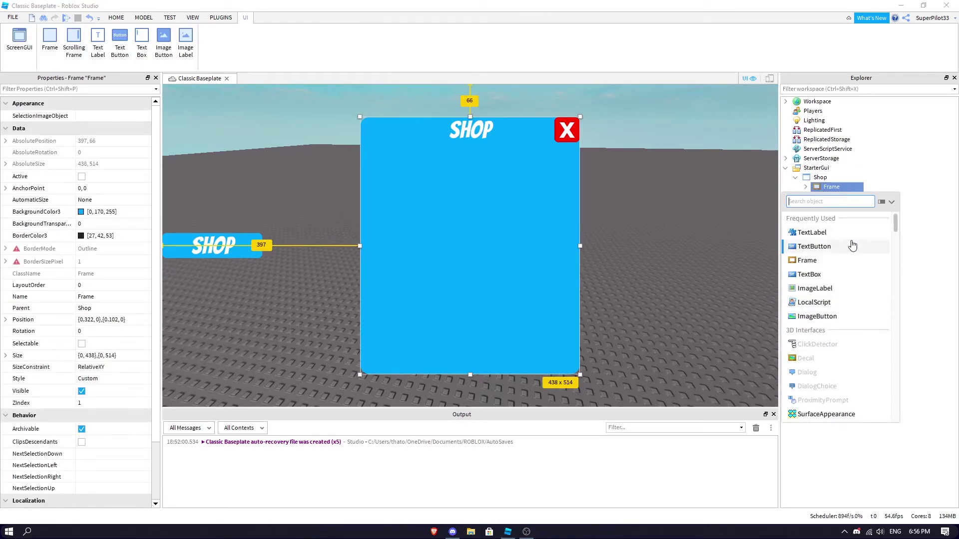
left_click(837, 300)
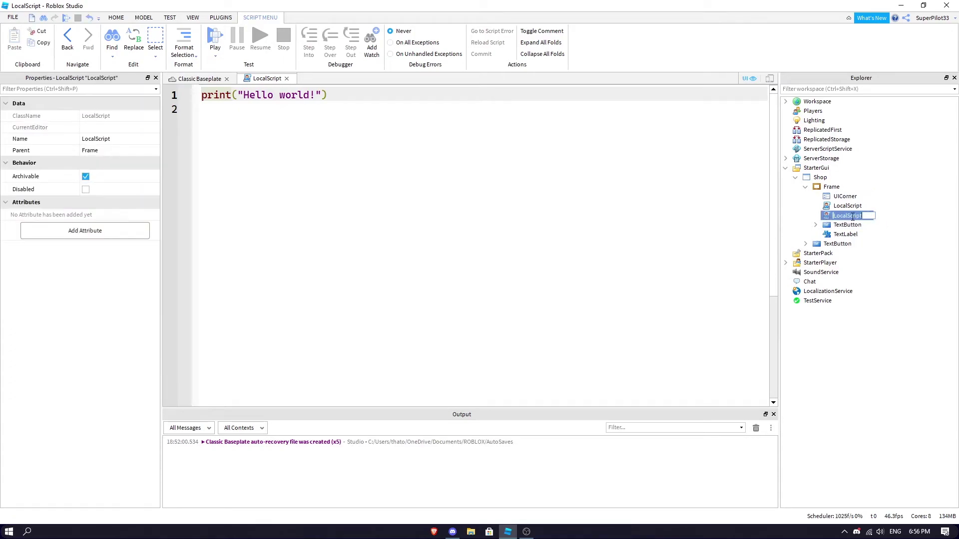
type("runcleanup")
key("Return")
Write script.Parent.Visible = false, wait(), script:Destroy() and close the runcleanup script
left_click(580, 187)
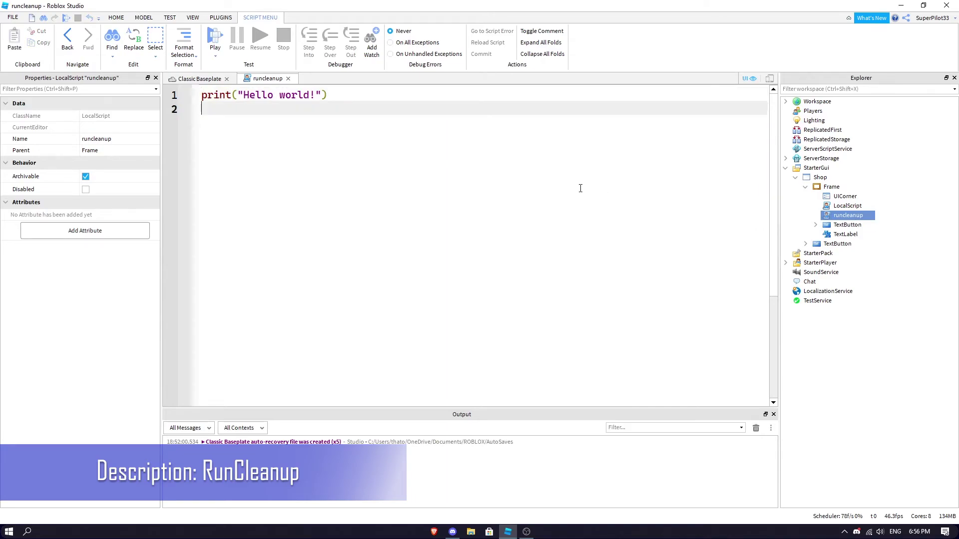
key("ctrl+a")
key("BackSpace")
type("script")
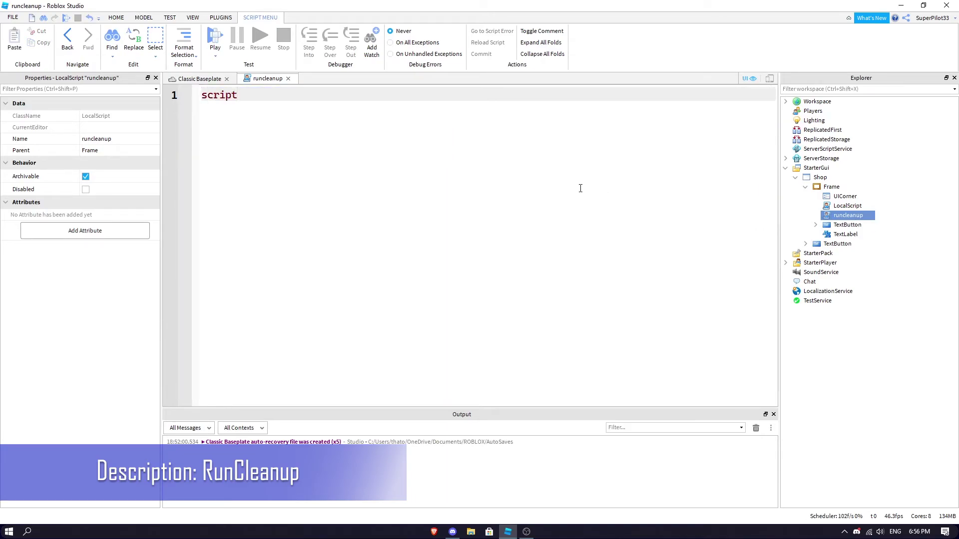
type(".p.Visible")
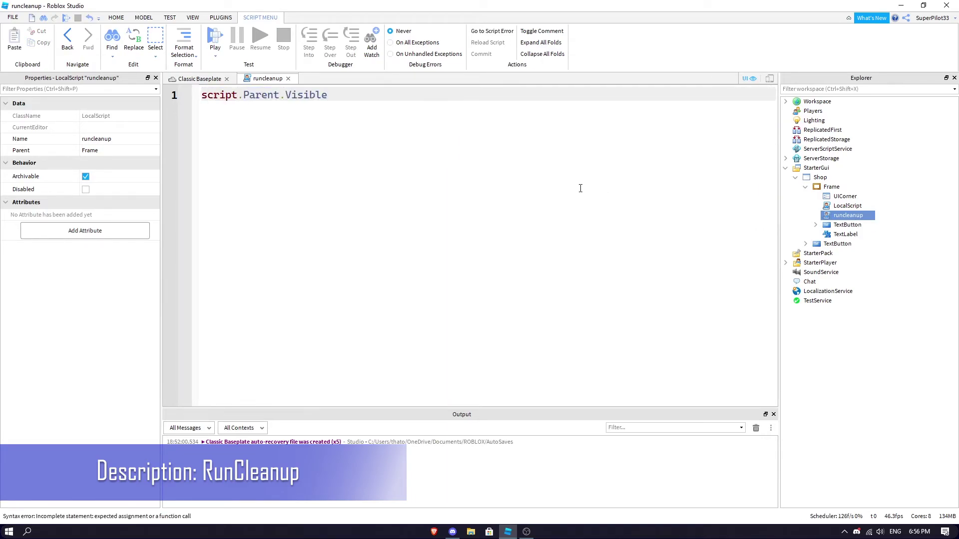
type(" = false")
key("Return")
type("w")
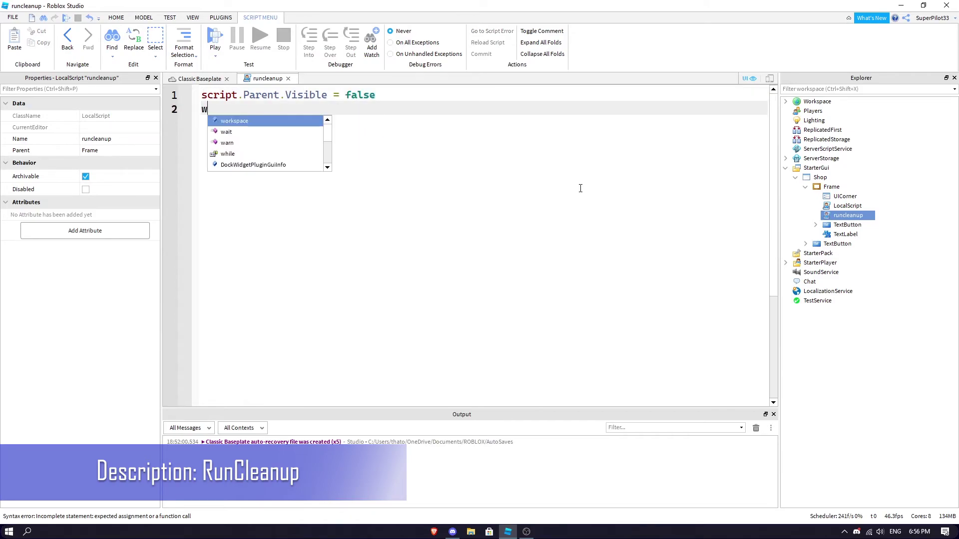
type("ait()")
key("Return")
type("script:e")
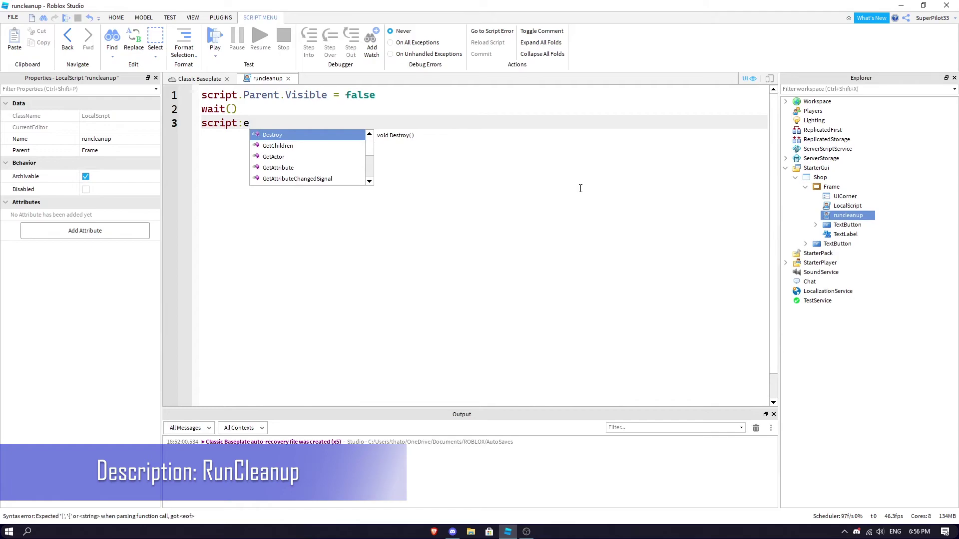
key("Tab")
type("()")
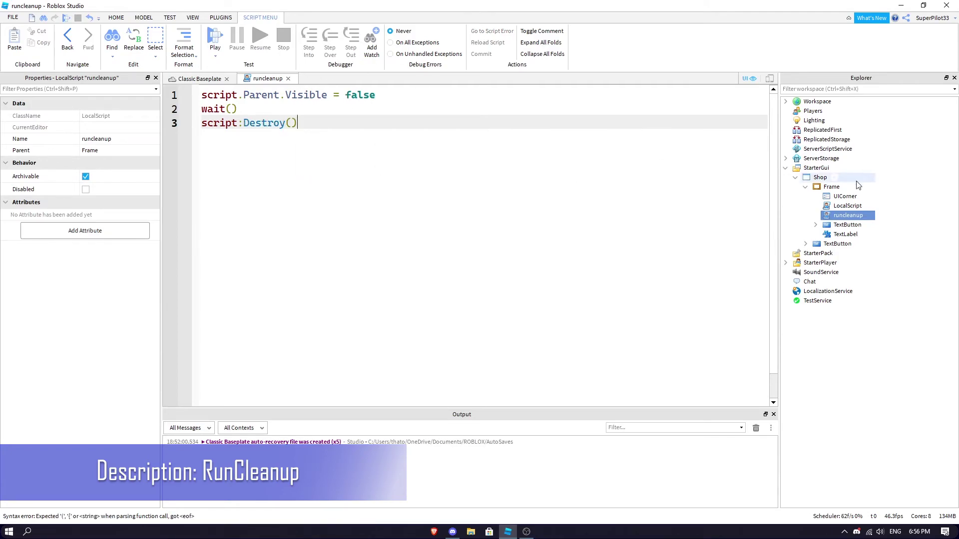
key("ctrl+w")
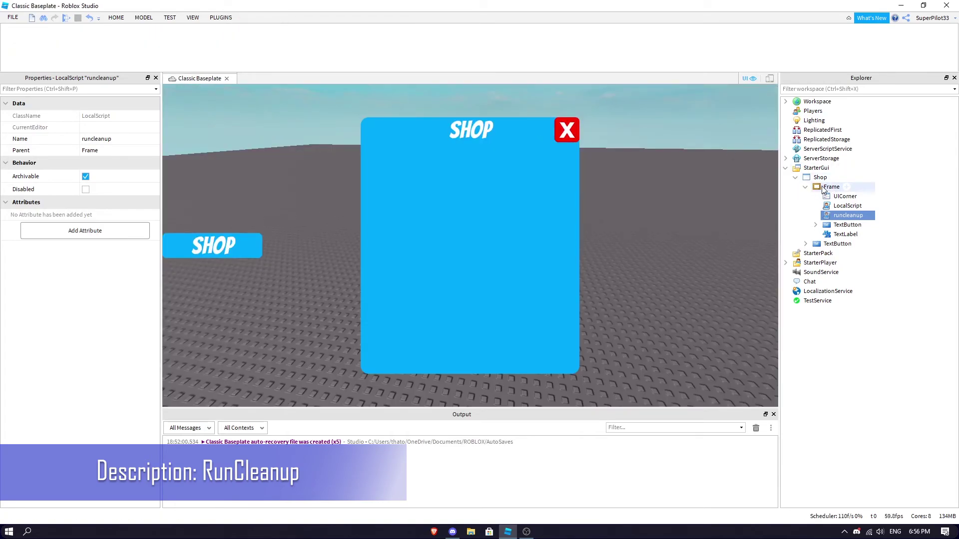
Collapse the Frame in the Explorer and start a play test with F5
left_click(829, 187)
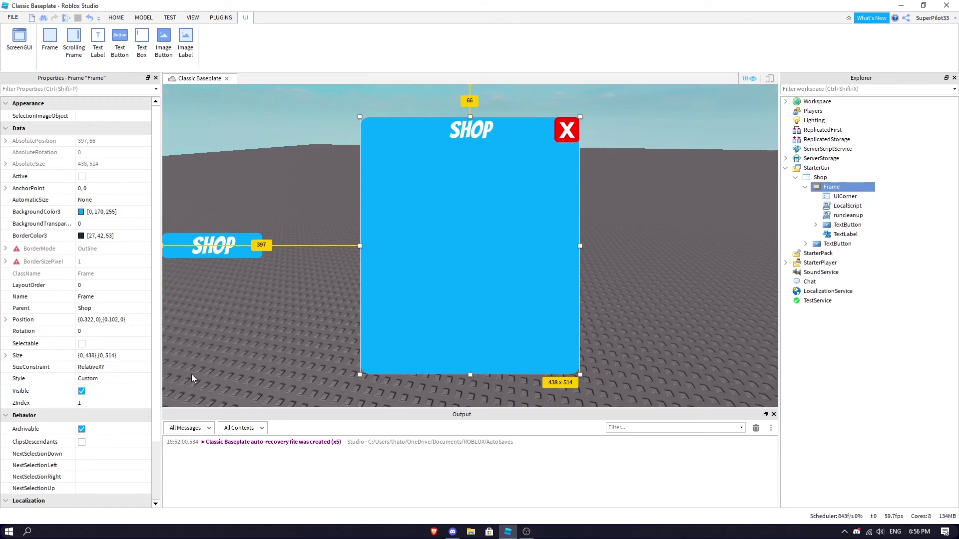
left_click(806, 187)
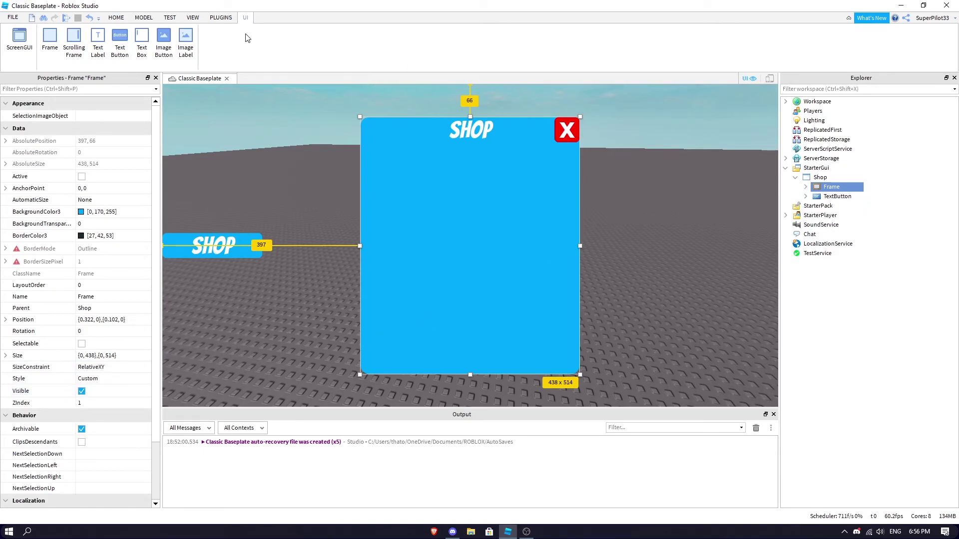
key("F5")
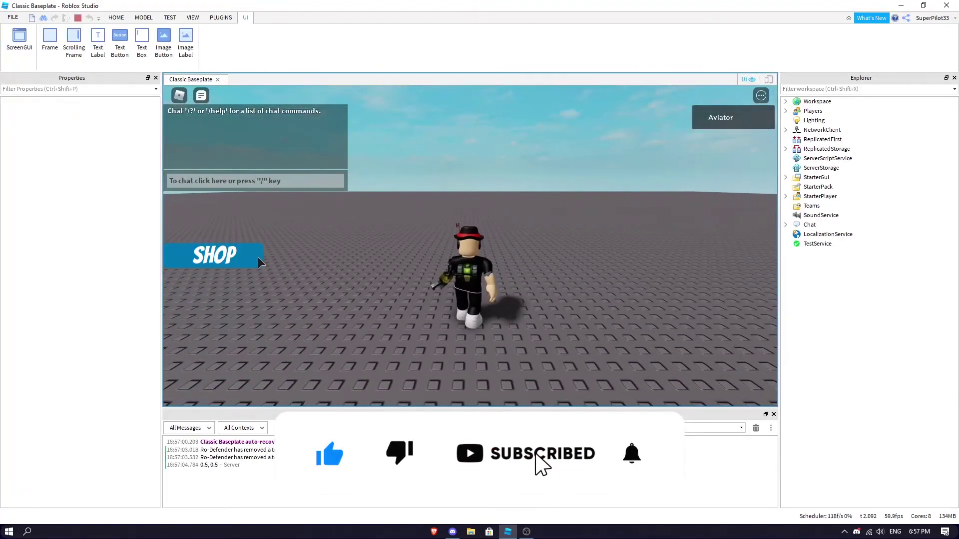
Open the shop with the SHOP button and close it with the red X, five times
left_click(246, 262)
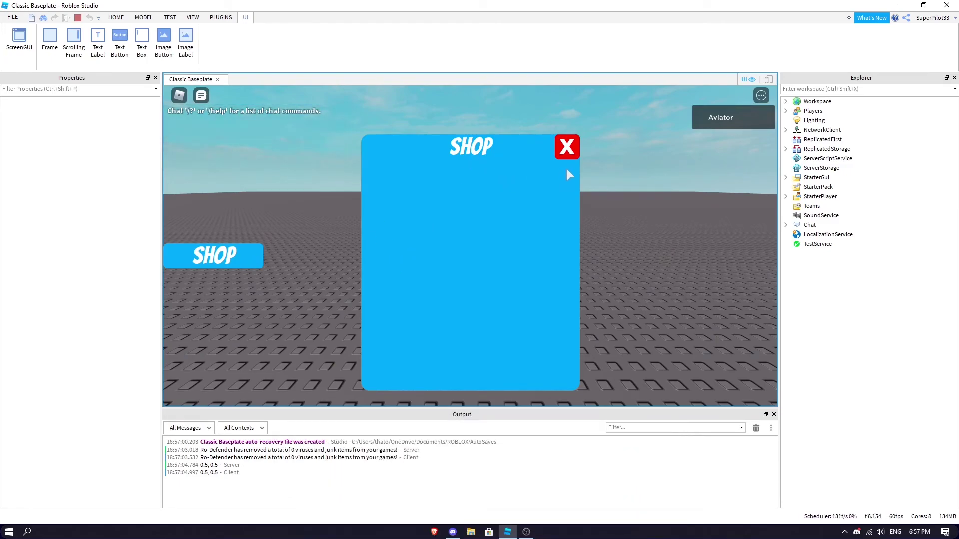
left_click(569, 147)
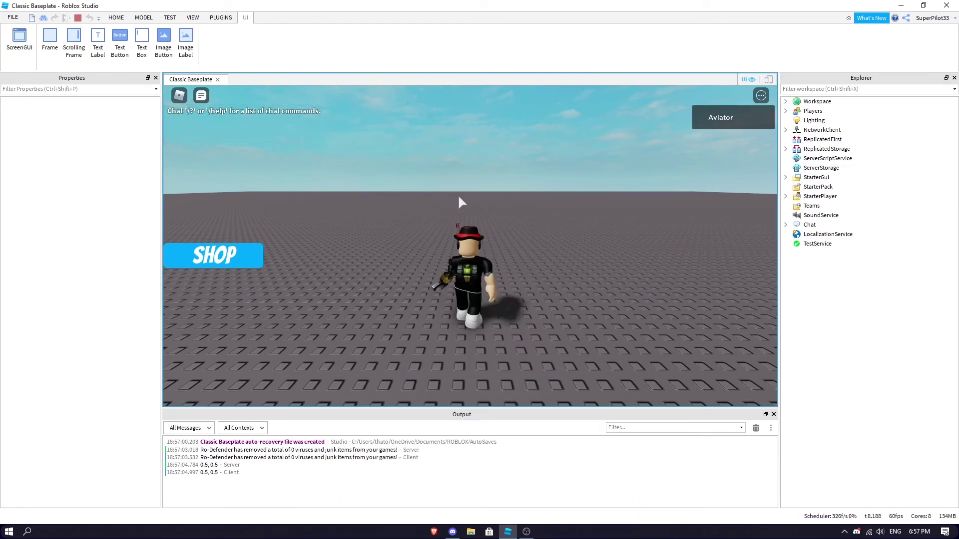
left_click(210, 260)
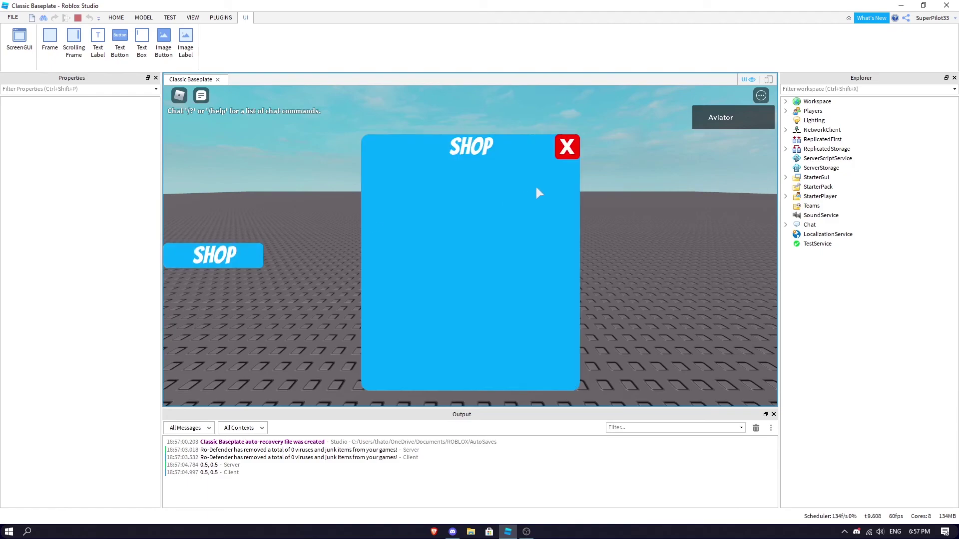
left_click(569, 150)
left_click(243, 255)
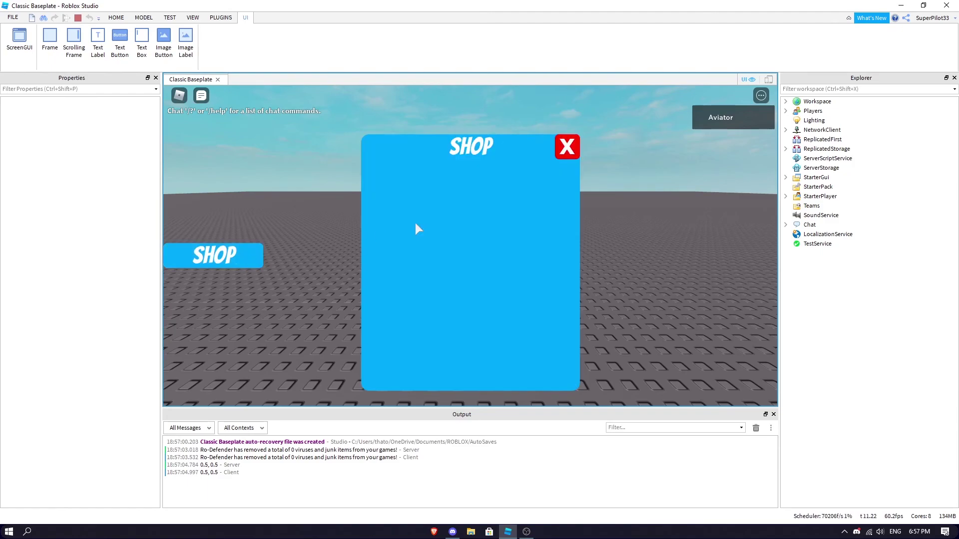
left_click(564, 148)
left_click(224, 250)
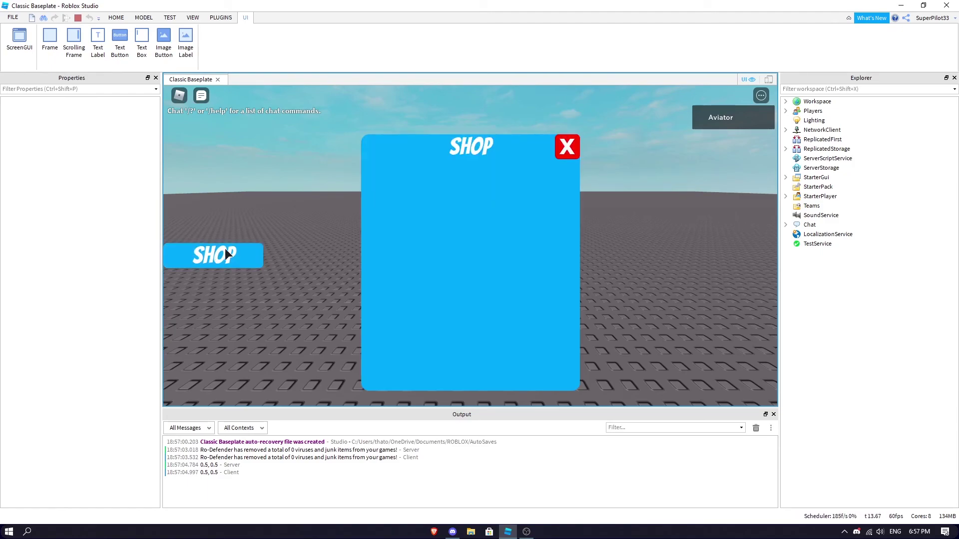
left_click(573, 147)
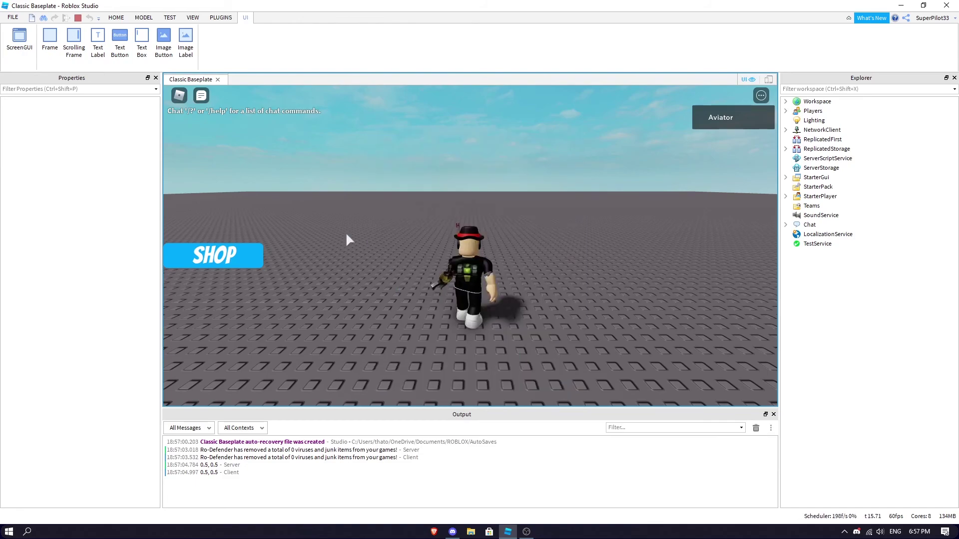
left_click(238, 260)
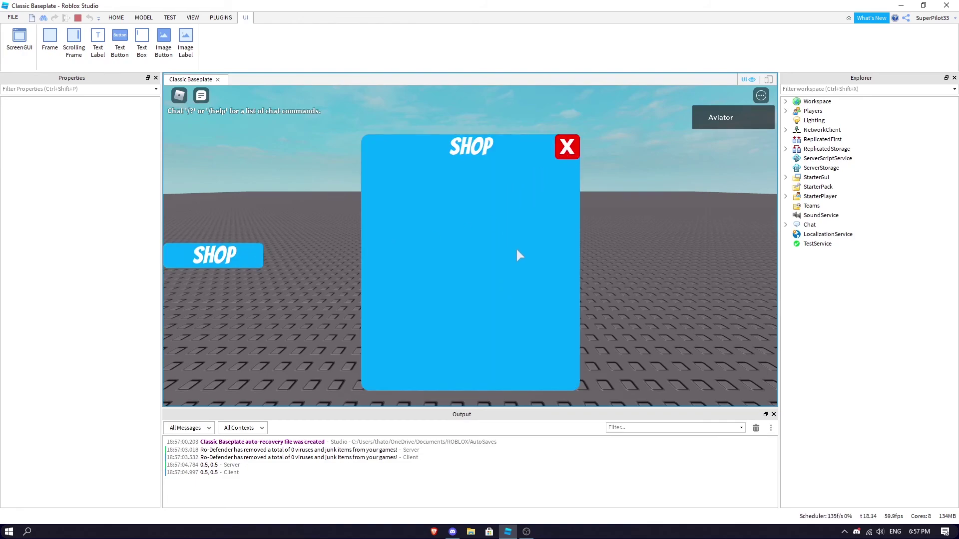
left_click(570, 145)
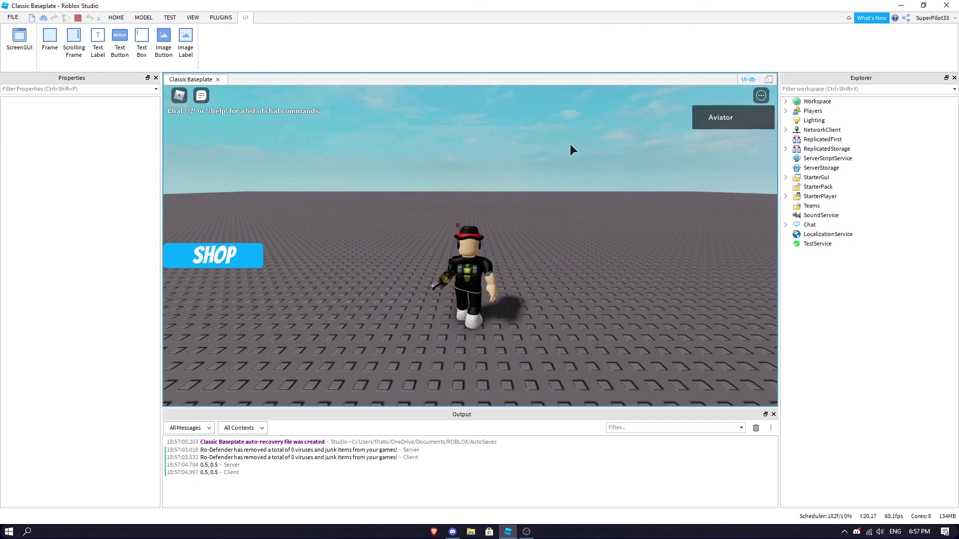